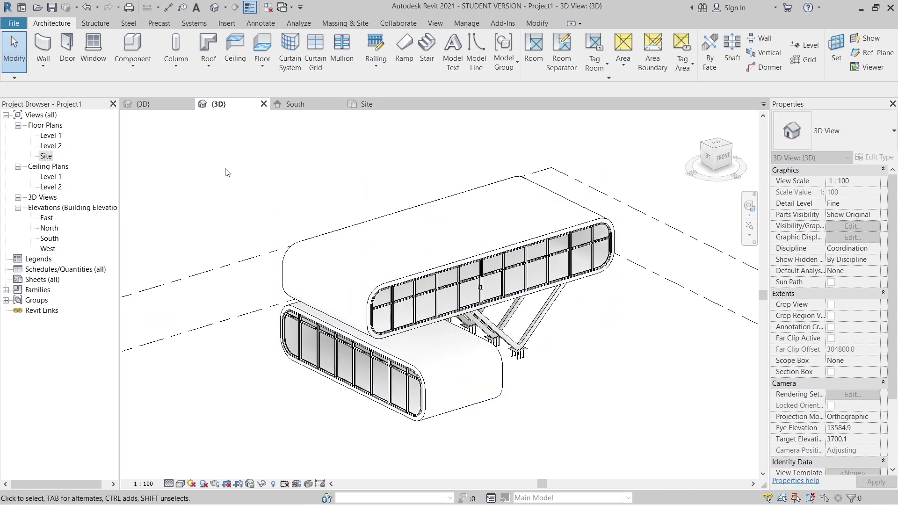
Copy the upper rounded roof and paste it aligned to the same place
left_click(164, 105)
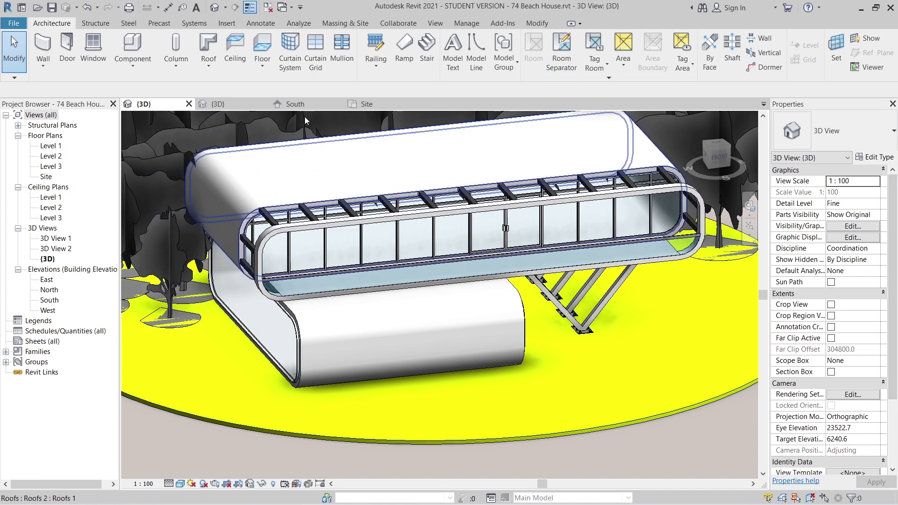
left_click(219, 106)
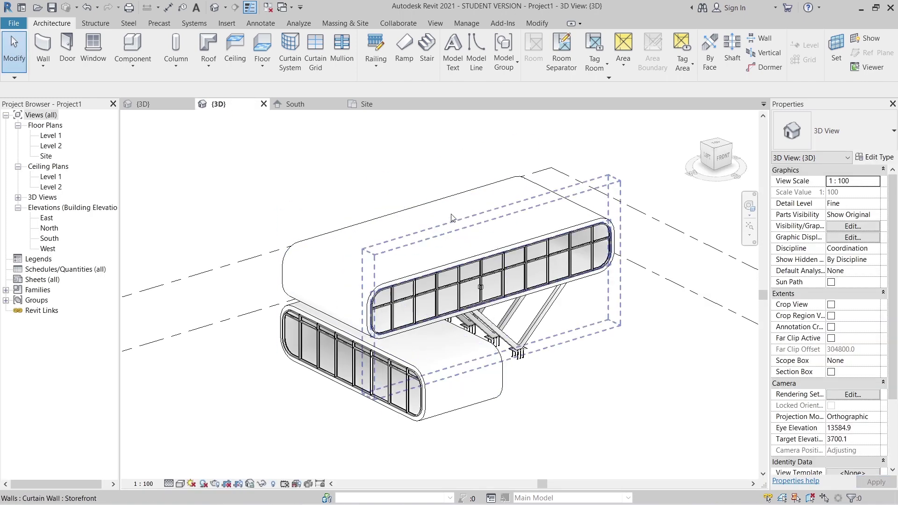
left_click(458, 204)
middle_click_drag(538, 360, 508, 369, "shift")
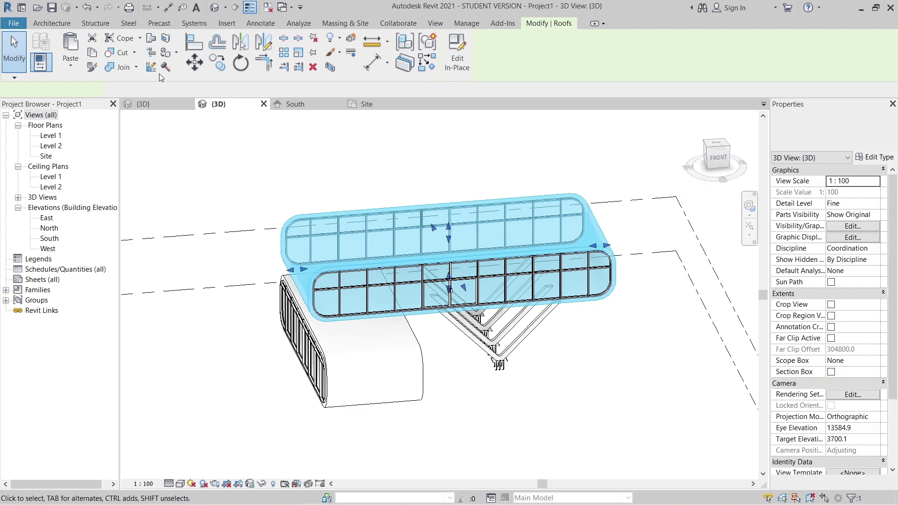
left_click(71, 69)
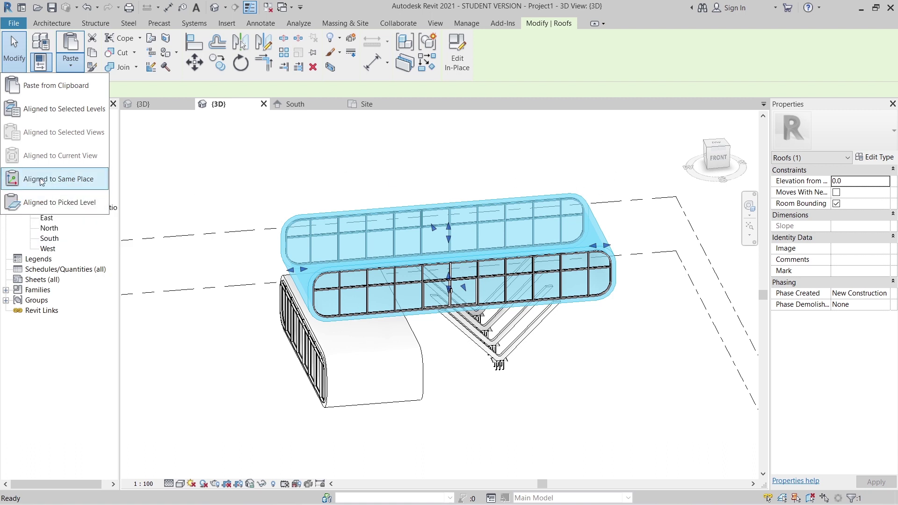
left_click(59, 178)
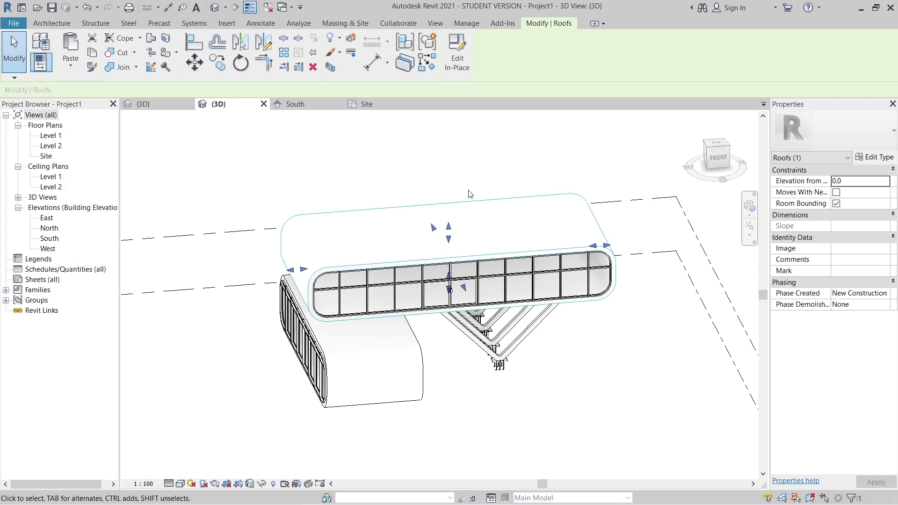
Reshape the pasted roof's depth into a narrow ring frame standing in front of the upper volume, across the lower one
left_click(721, 149)
left_click_drag(423, 312, 425, 371)
scroll(432, 401, "up", 2)
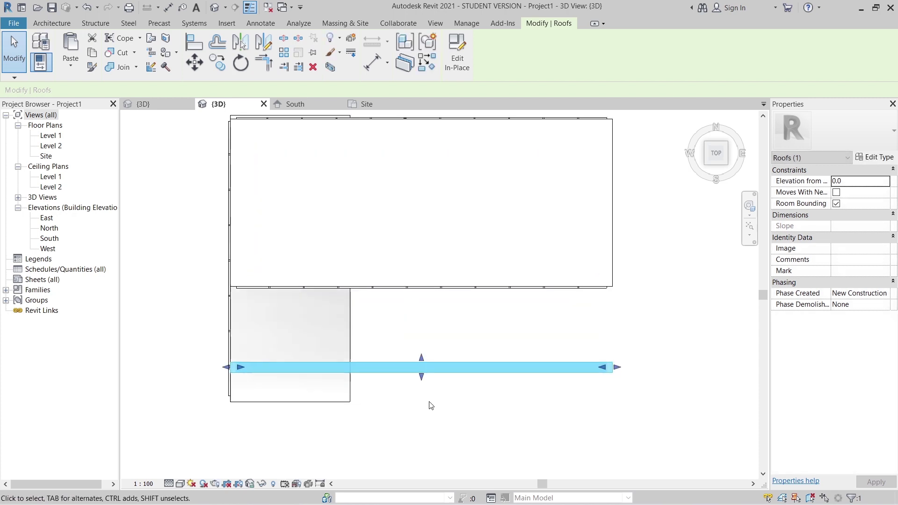
left_click(463, 396)
left_click(470, 366)
left_click(460, 415)
scroll(455, 434, "down", 1)
middle_click_drag(454, 434, 536, 278)
left_click(536, 278)
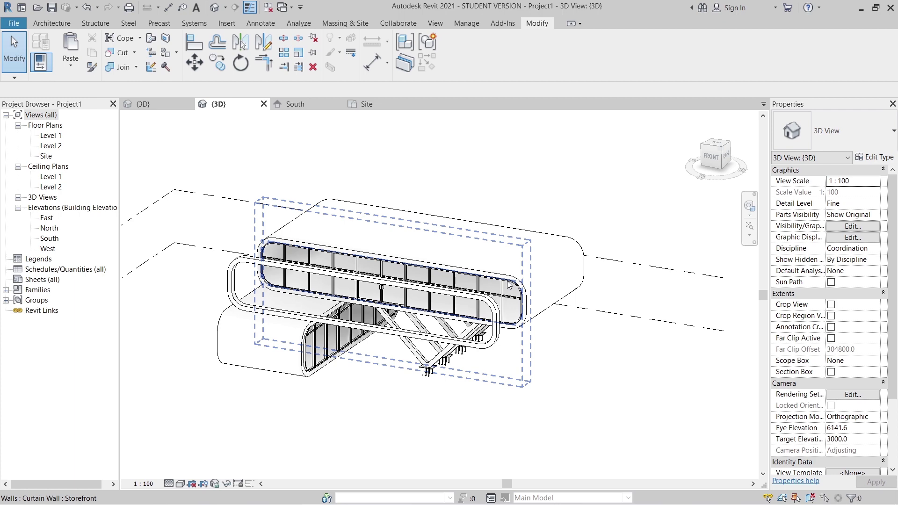
Hide the wall category in the 3D view, using the upper storefront curtain wall as the selection
left_click(506, 283)
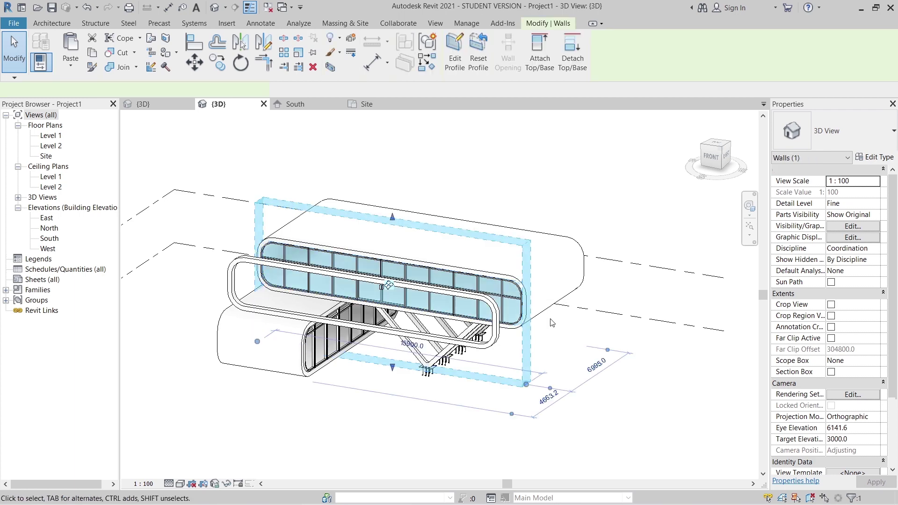
right_click(649, 408)
key("Escape")
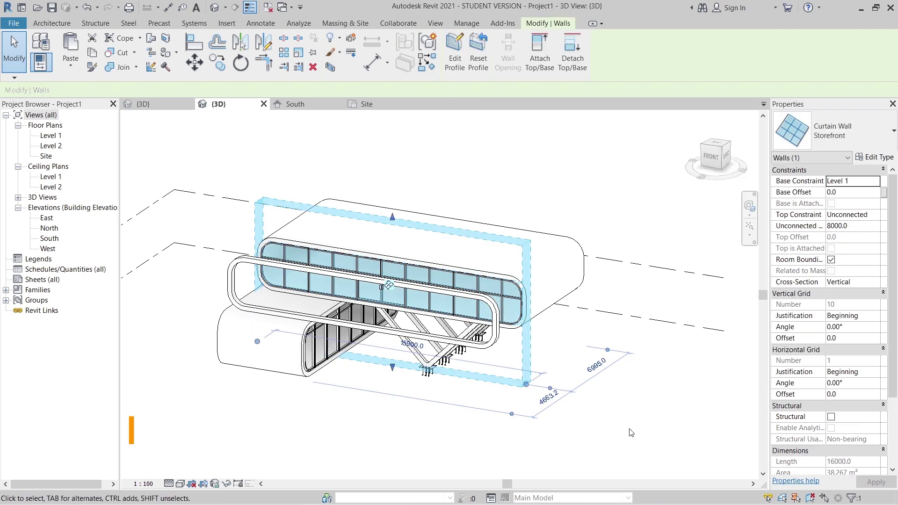
key("v")
key("h")
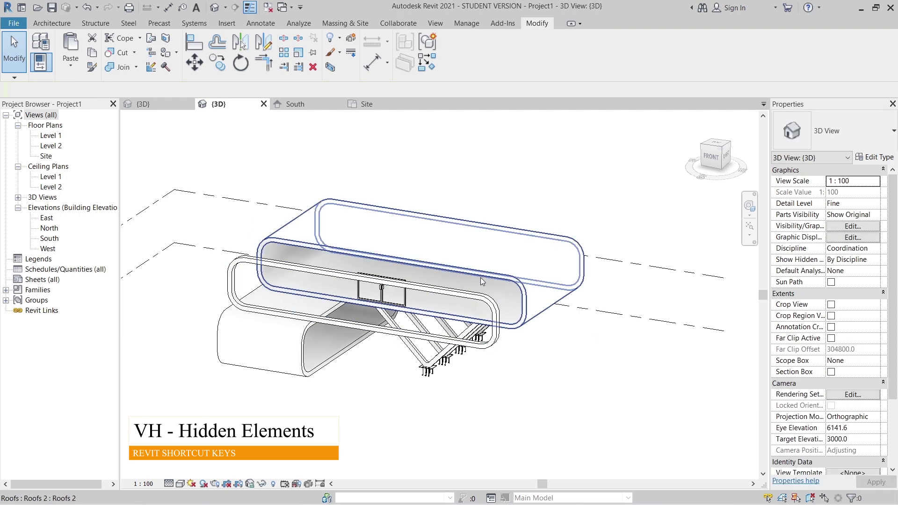
left_click(481, 277)
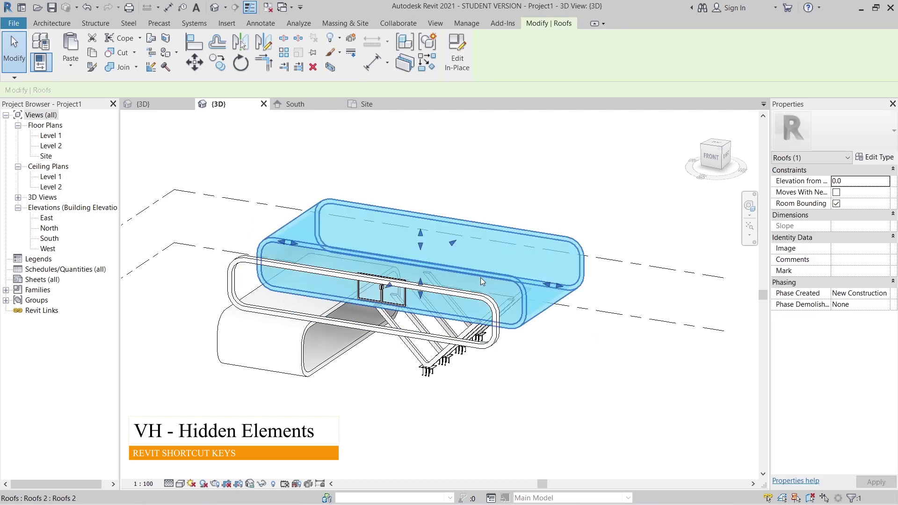
Hide the curtain walls and the double door in the South elevation
left_click(309, 107)
left_click(347, 172)
left_click(398, 192)
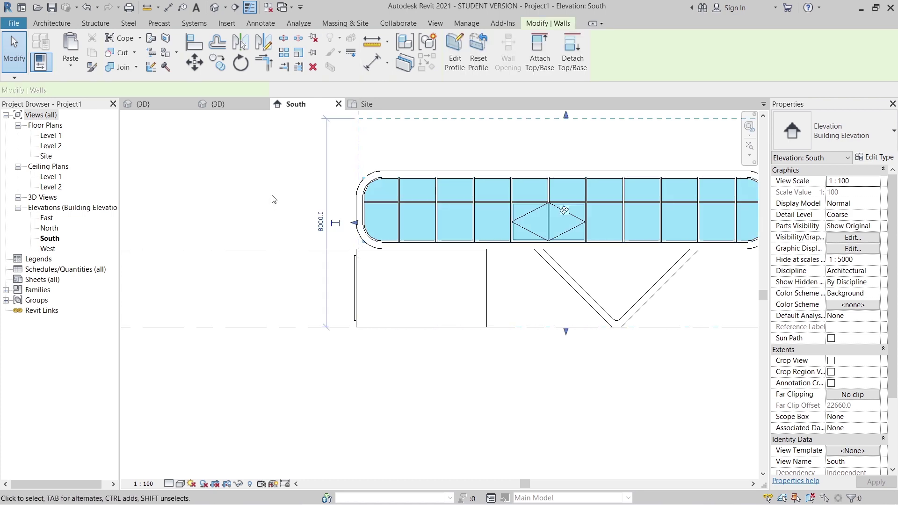
key("Delete")
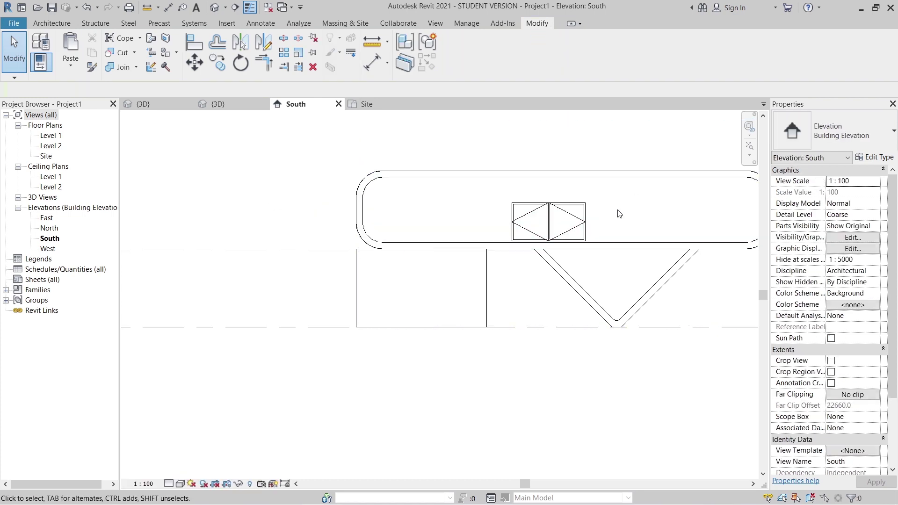
left_click(573, 211)
key("Delete")
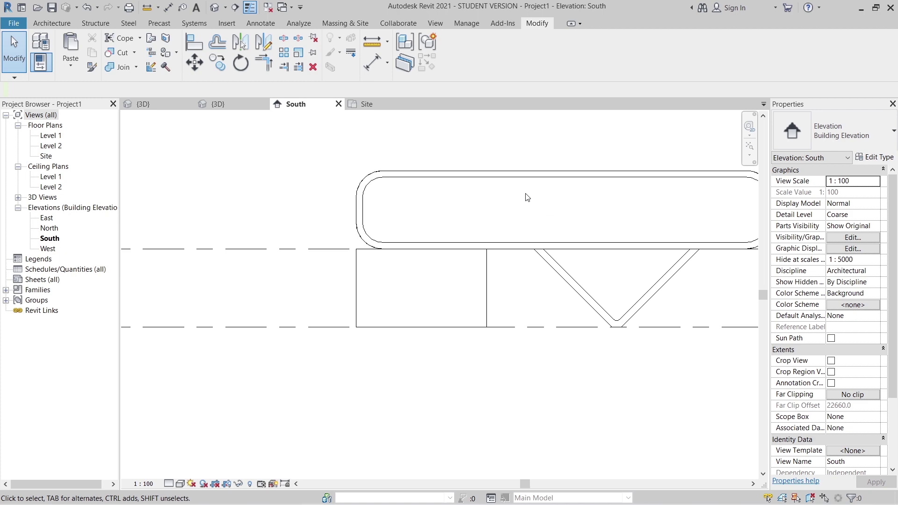
Start an in-place mass named Mass 1 in the South elevation
middle_click_drag(490, 159, 362, 185)
left_click(339, 21)
left_click(112, 57)
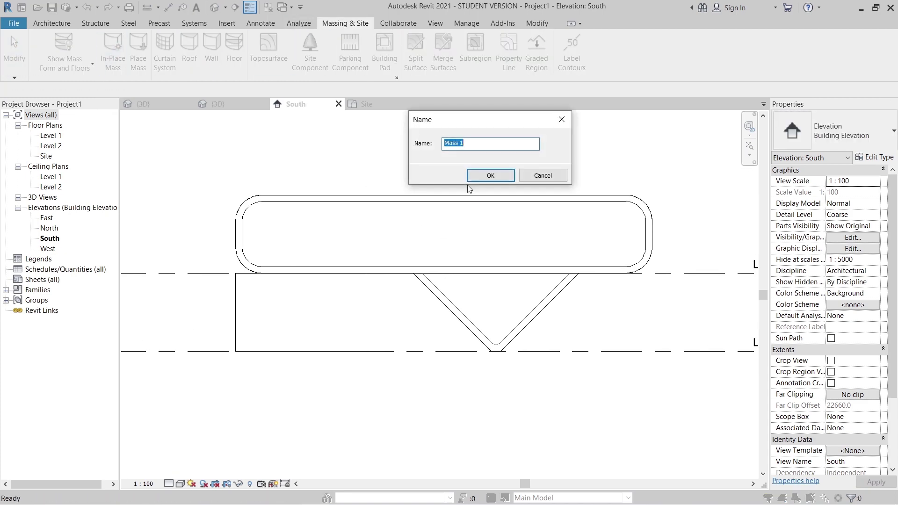
left_click(480, 177)
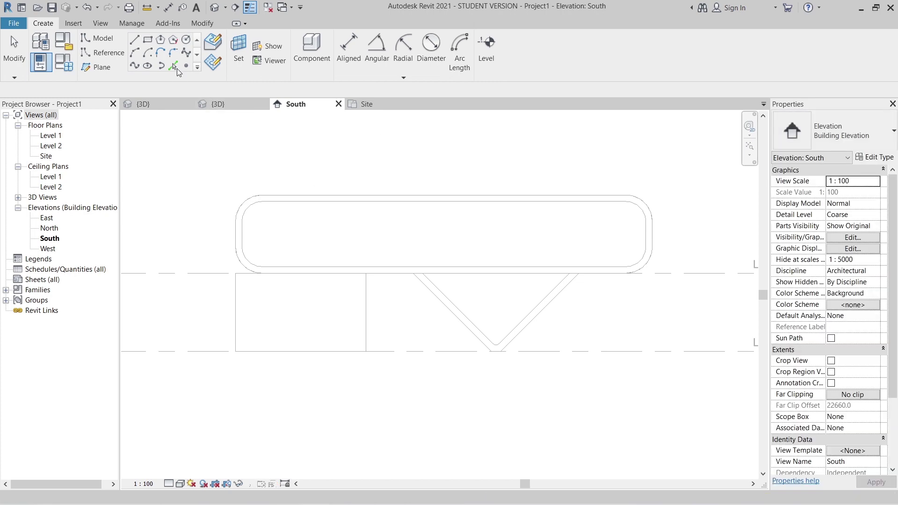
Trace the inner rounded outline of the upper roof by picking its straight edges and corner arcs as model lines
scroll(182, 186, "up", 2)
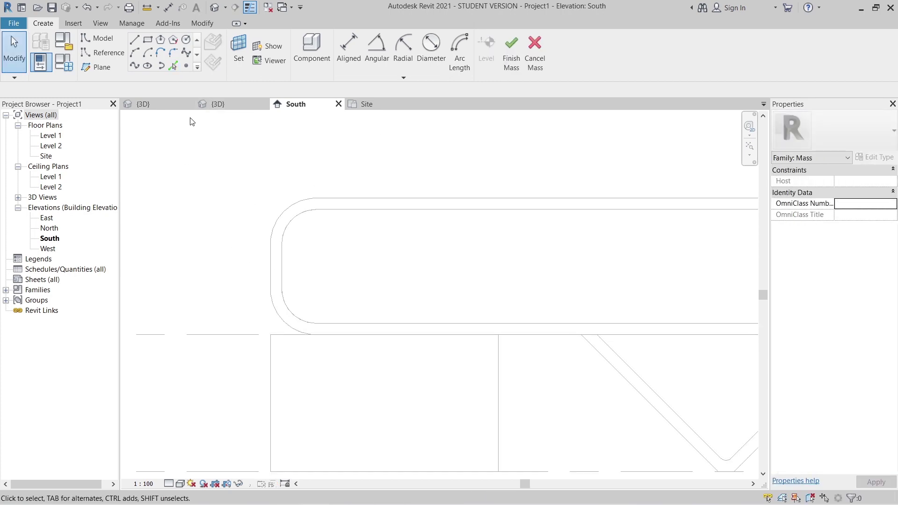
left_click(172, 66)
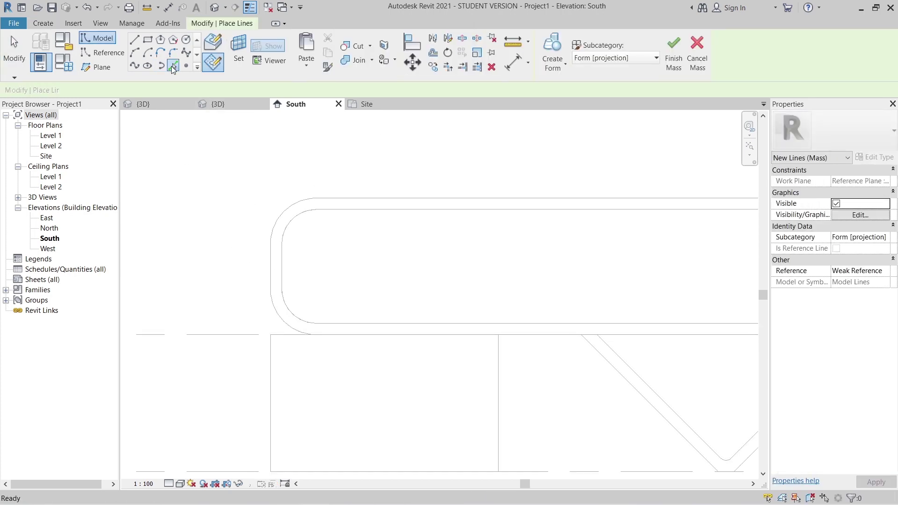
left_click(284, 289)
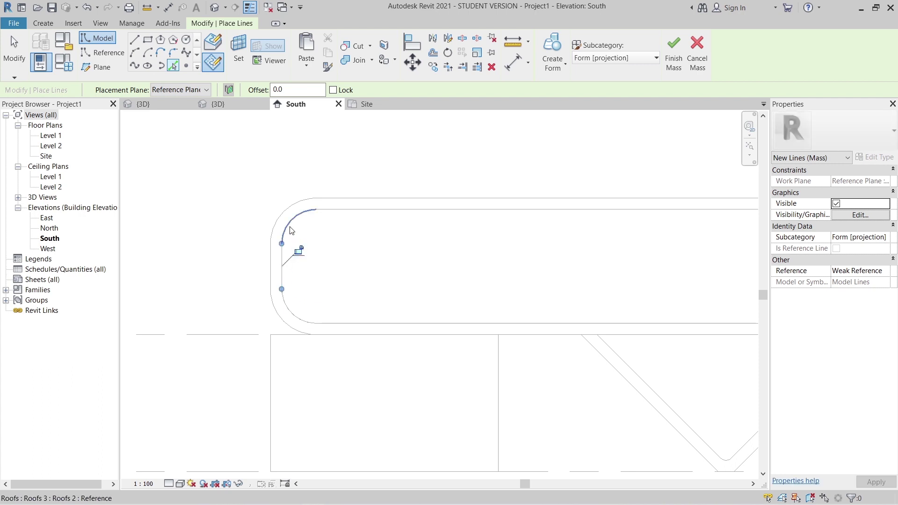
left_click(336, 213)
scroll(440, 262, "down", 3)
middle_click_drag(636, 264, 468, 275)
scroll(478, 272, "up", 3)
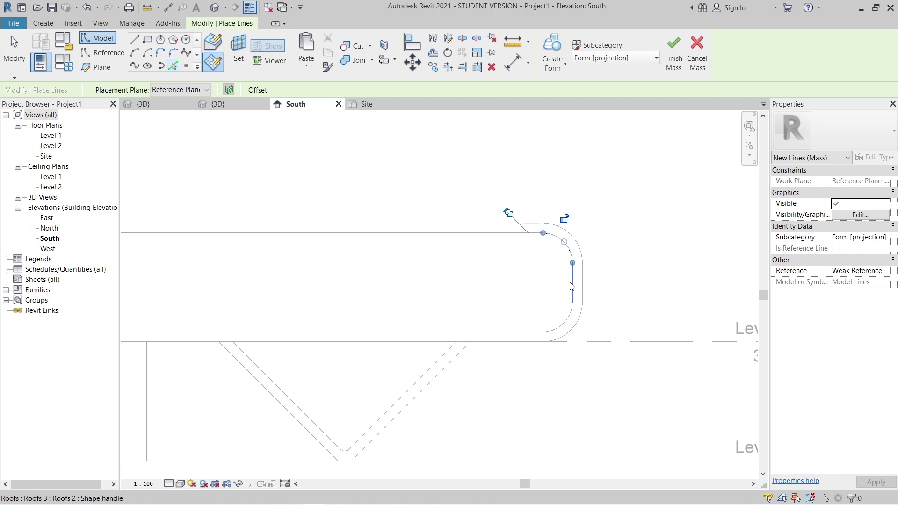
left_click(571, 323)
scroll(353, 290, "down", 2)
middle_click_drag(423, 300, 739, 302)
scroll(414, 344, "up", 4)
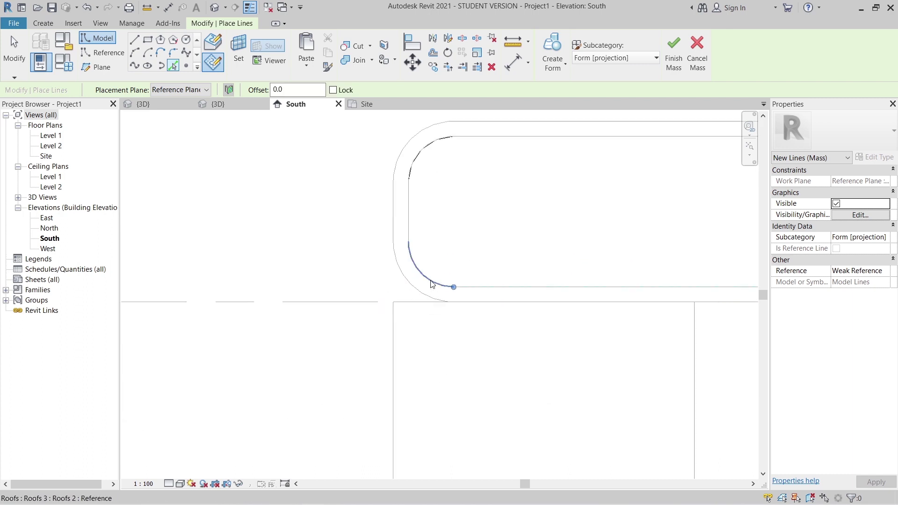
left_click(412, 224)
Finish picking lines and remove the duplicate line overlapping the straight left edge of the rounded outline
key("Escape")
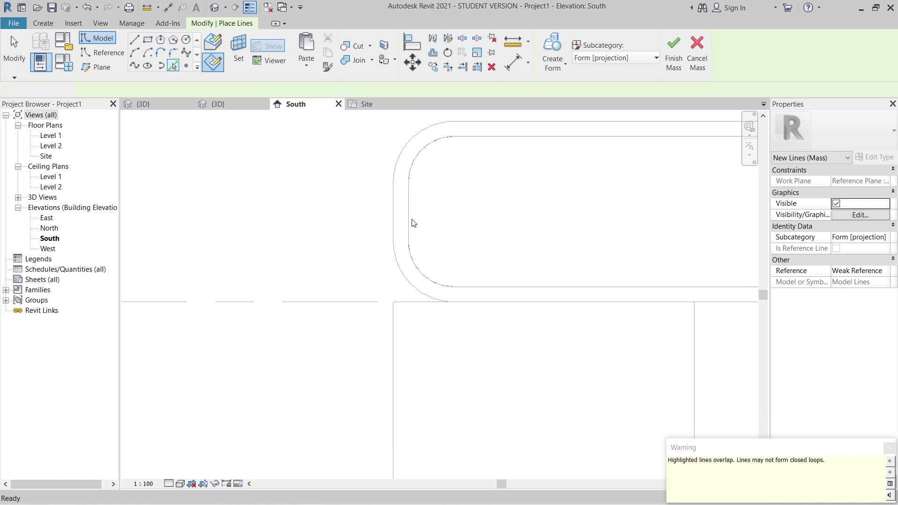
key("Tab")
left_click(441, 218)
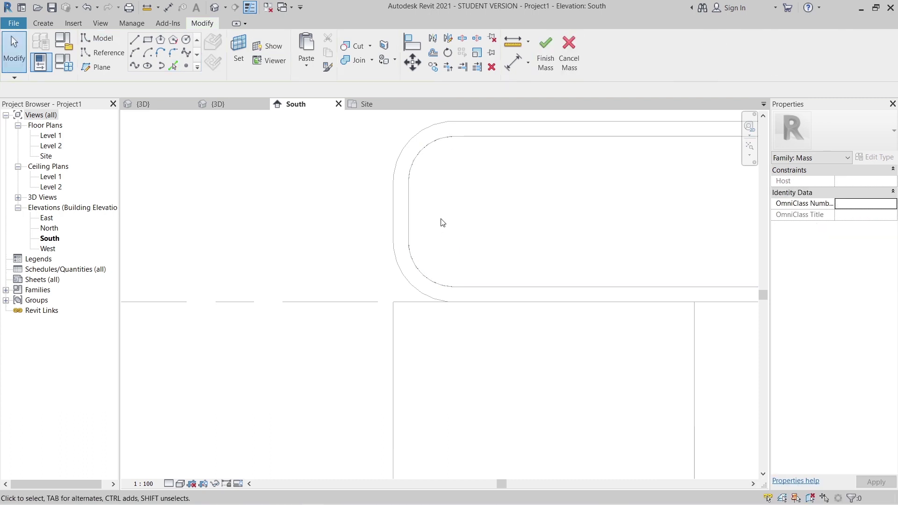
key("Tab")
key("Tab")
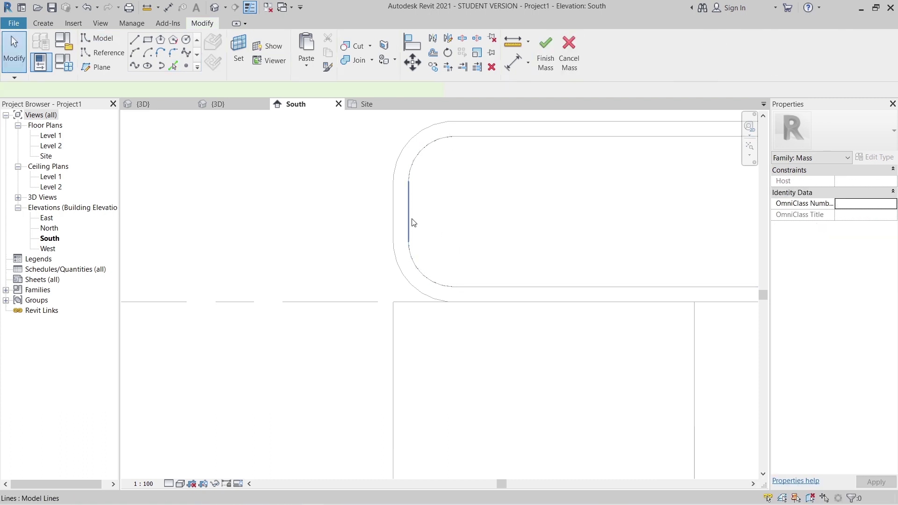
left_click(414, 223)
left_click(296, 130)
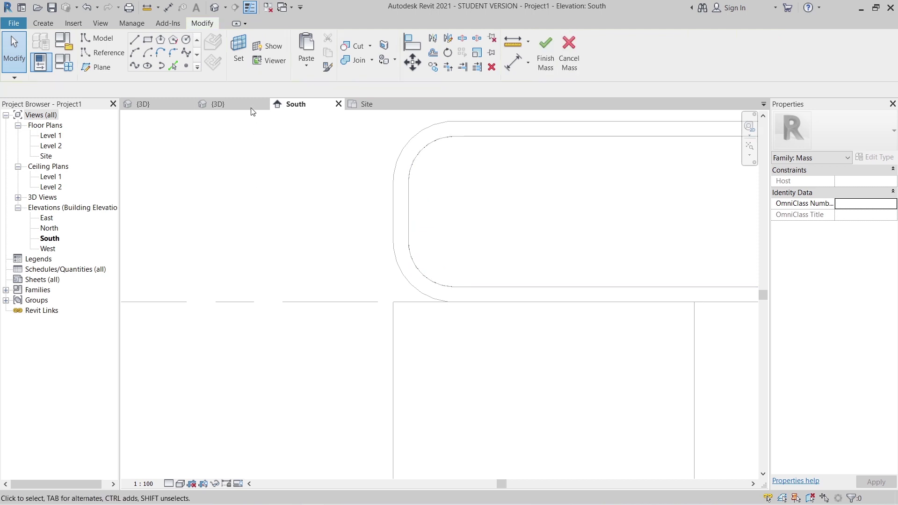
Create a solid form from the complete rounded outline in the 3D view
middle_click_drag(508, 354, 461, 360, "shift")
left_click_drag(221, 193, 525, 409)
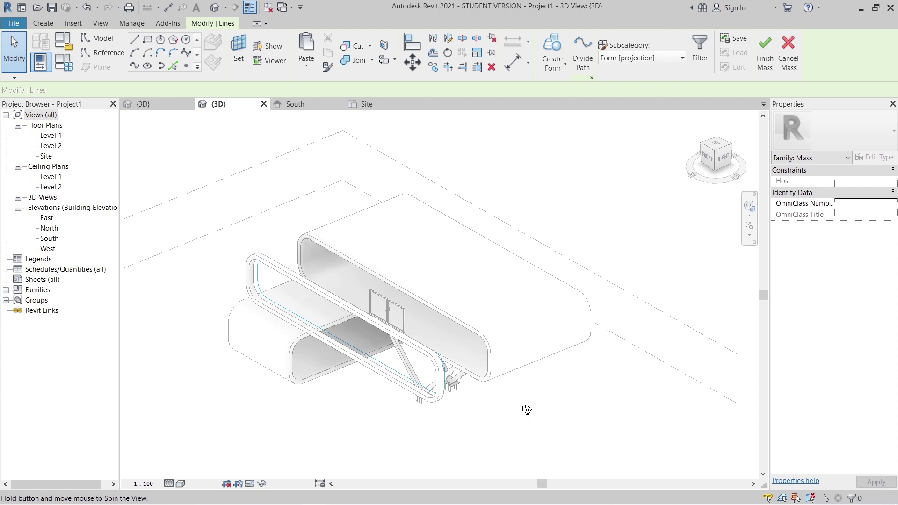
middle_click_drag(423, 409, 439, 337, "shift")
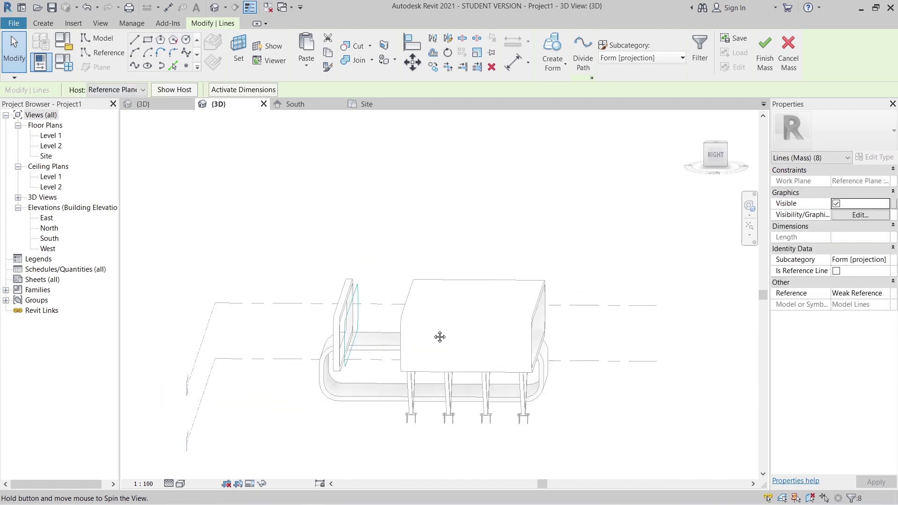
left_click(559, 68)
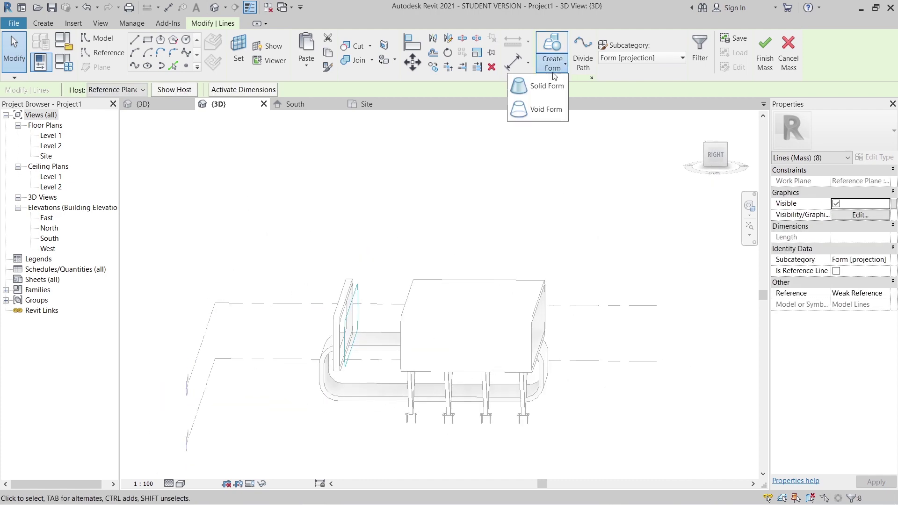
left_click(535, 90)
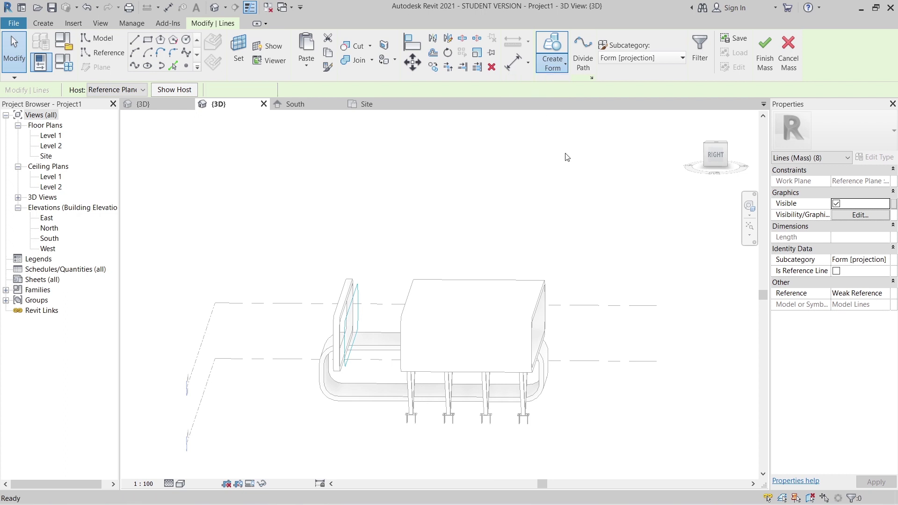
Move the form's end face to the front face of the upper volume, making the form 3000 deep
left_click(714, 161)
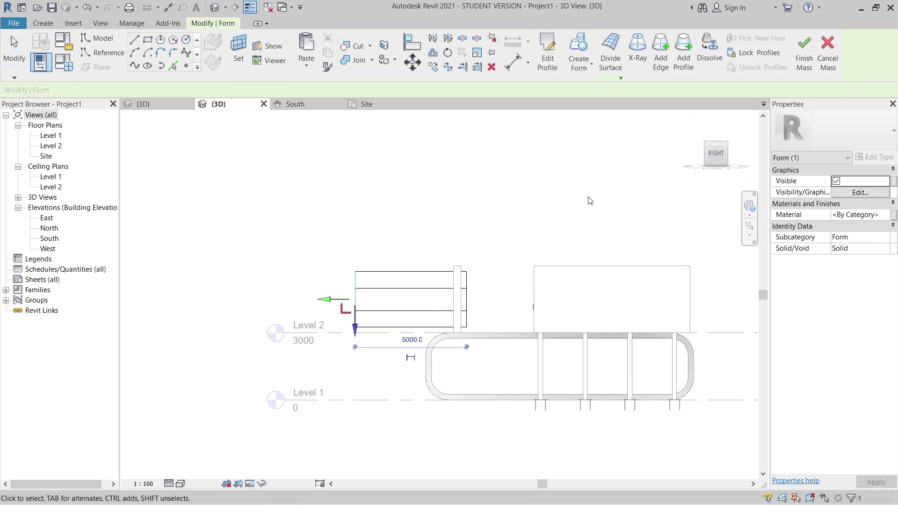
left_click_drag(468, 299, 559, 290)
scroll(606, 300, "up", 3)
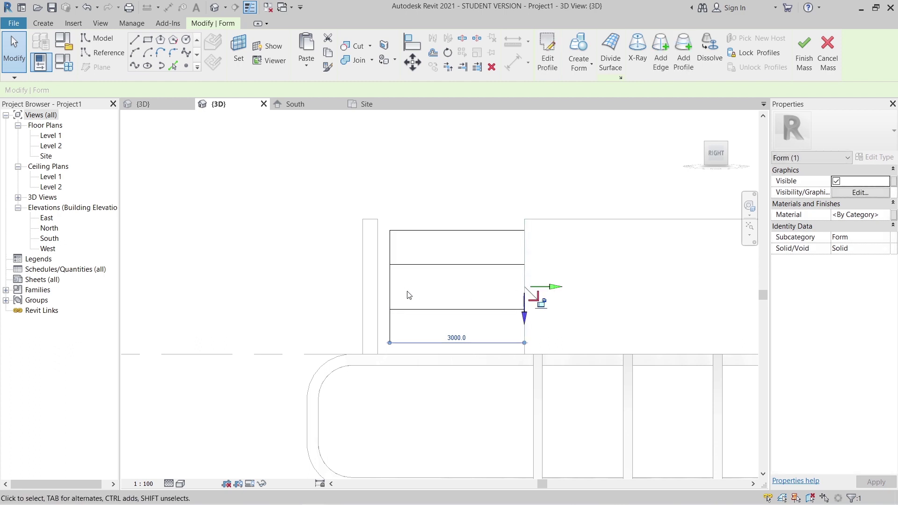
Extend the form's front end face to the back face of the front ring frame, making the form about 3266 deep
middle_click_drag(367, 315, 448, 262, "shift")
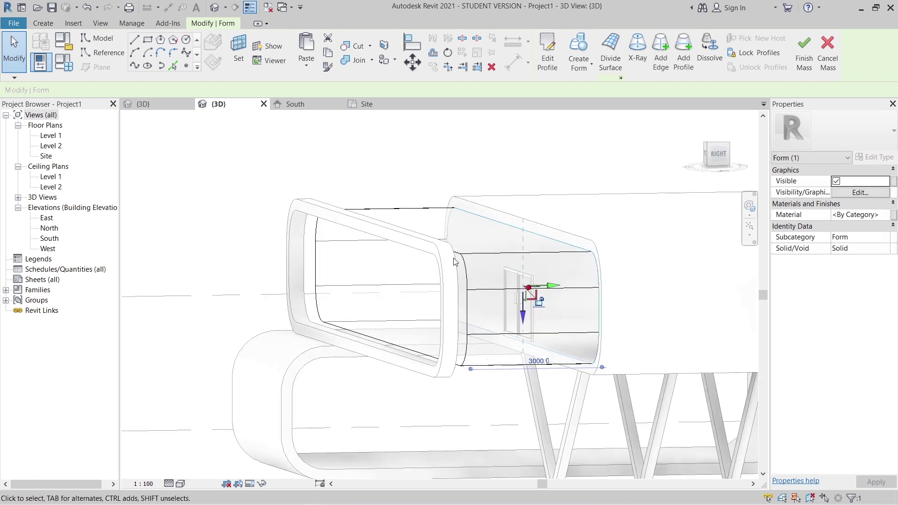
left_click(456, 261)
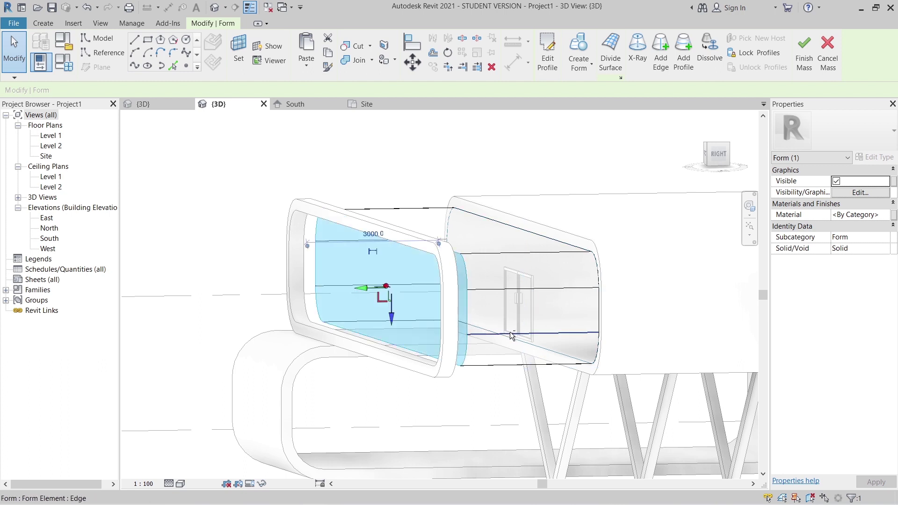
left_click(716, 155)
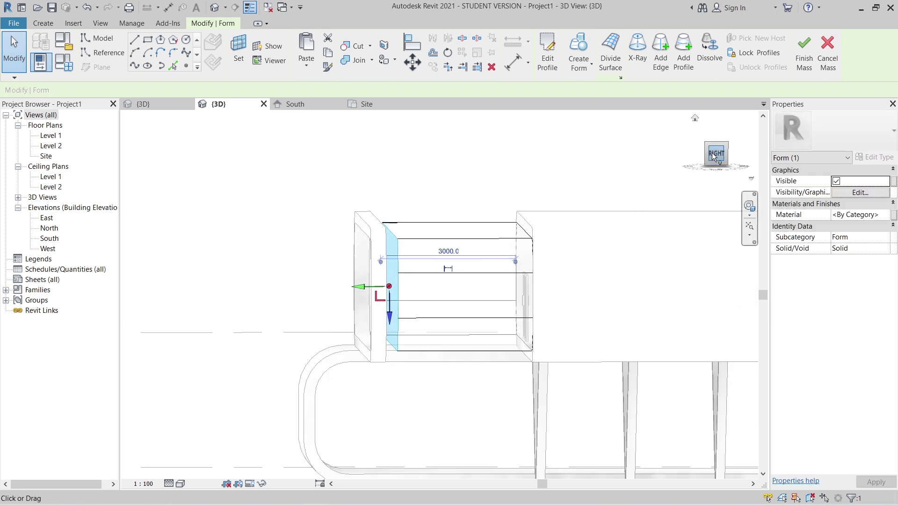
scroll(347, 318, "up", 3)
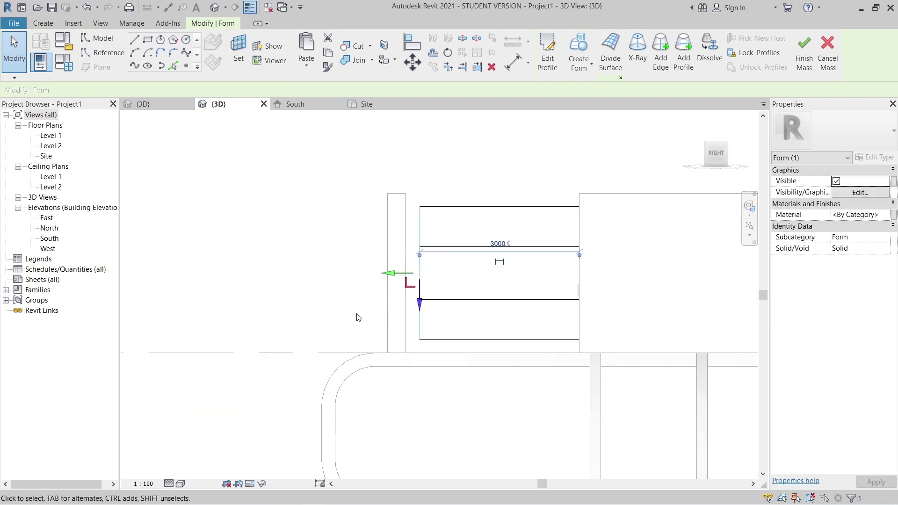
scroll(355, 323, "up", 2)
left_click_drag(405, 262, 393, 260)
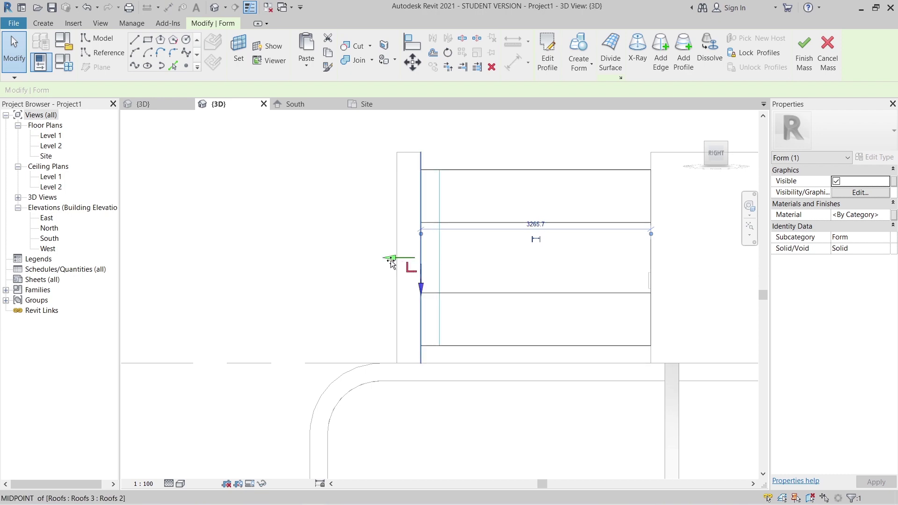
left_click(316, 281)
Divide the form's flat top surface with the U grid layout set to None, keeping 10 fixed V grid divisions
middle_click_drag(317, 281, 253, 266, "shift")
key("Tab")
key("Tab")
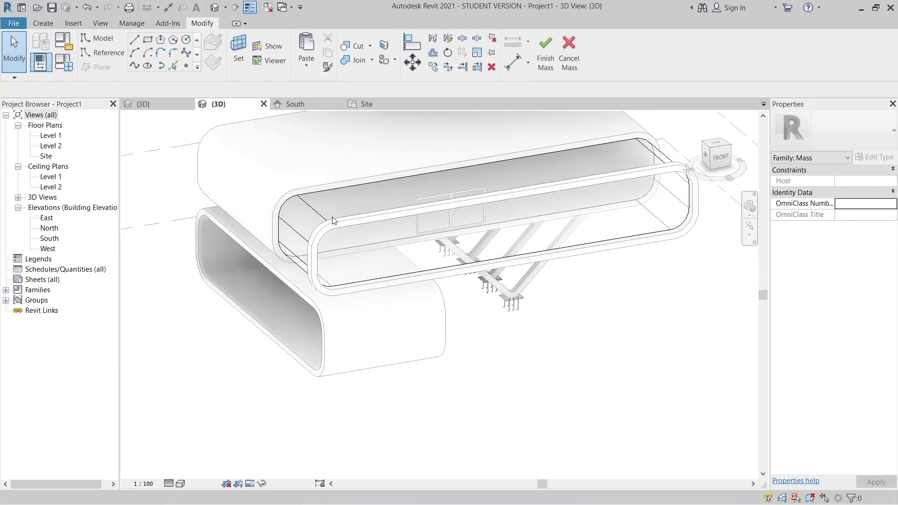
left_click(321, 193)
left_click(607, 47)
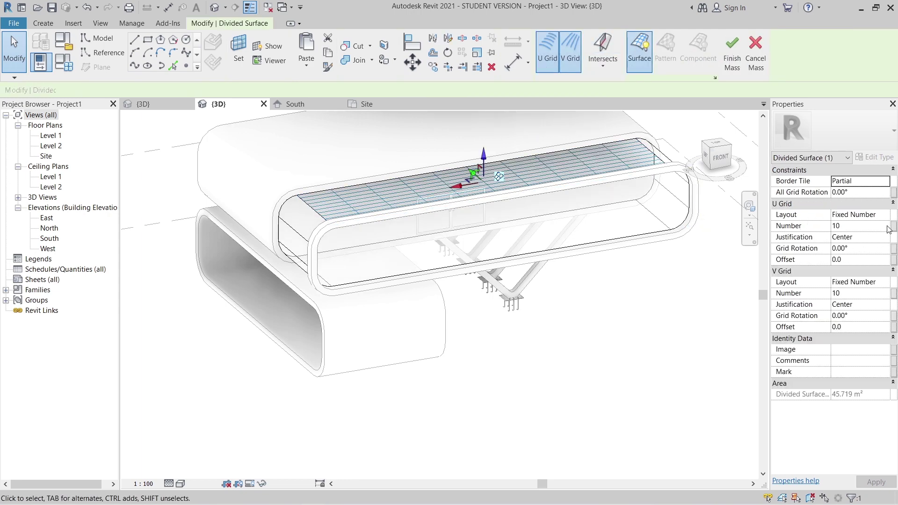
left_click(885, 214)
left_click(847, 226)
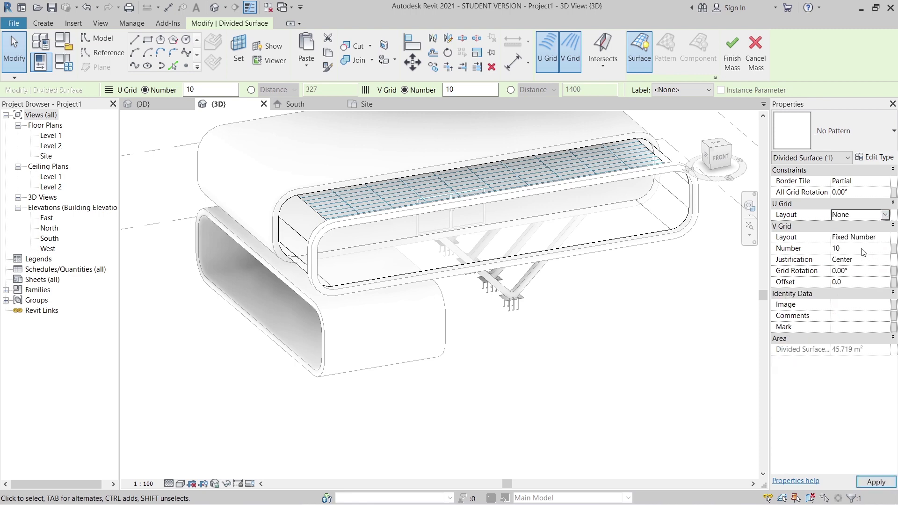
left_click(876, 482)
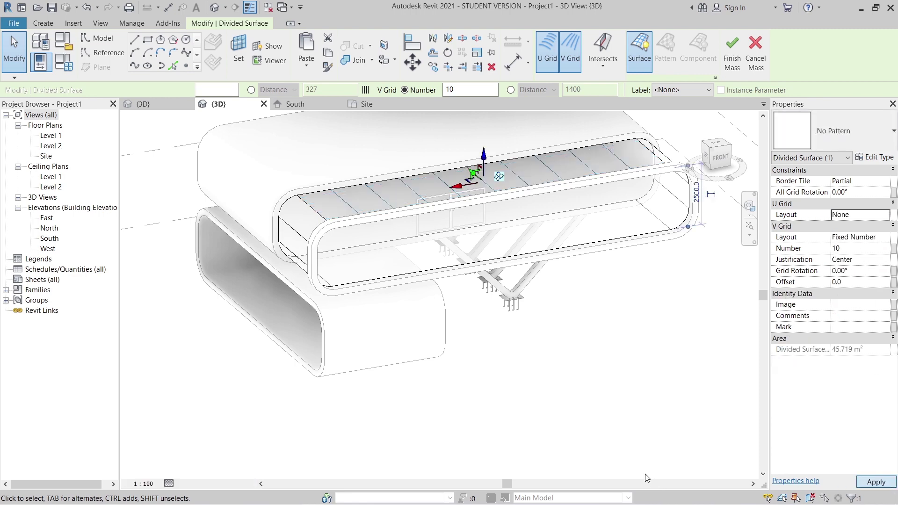
left_click(412, 435)
middle_click_drag(372, 349, 389, 347, "shift")
key("Escape")
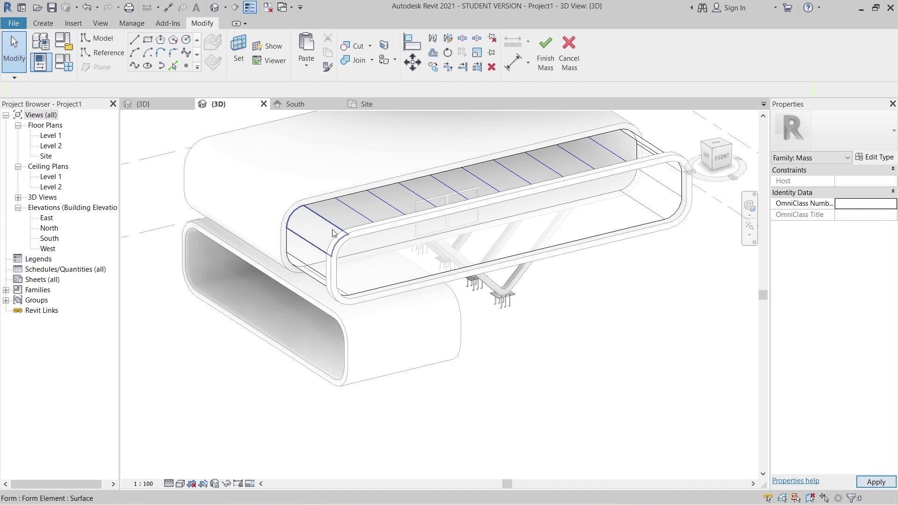
Divide the upper left curved corner surface of the form with U grid layout None and V grid number 2
left_click(334, 232)
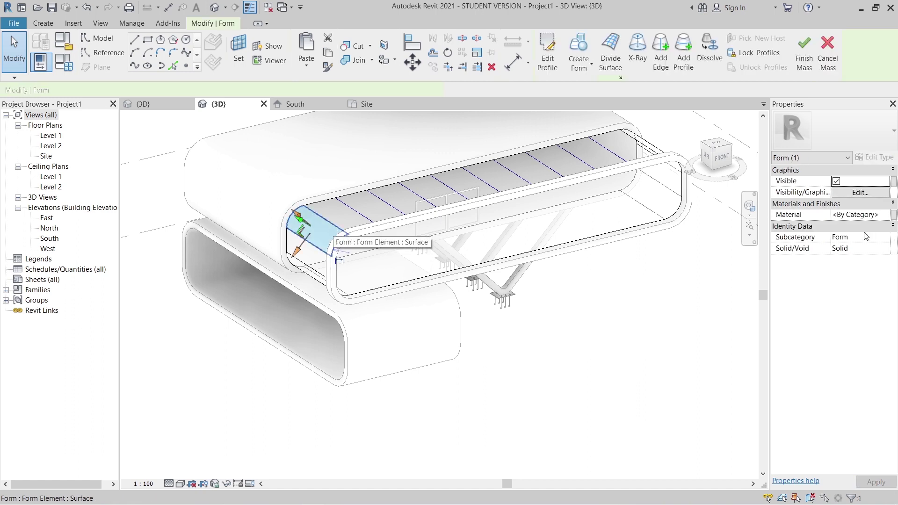
left_click(619, 52)
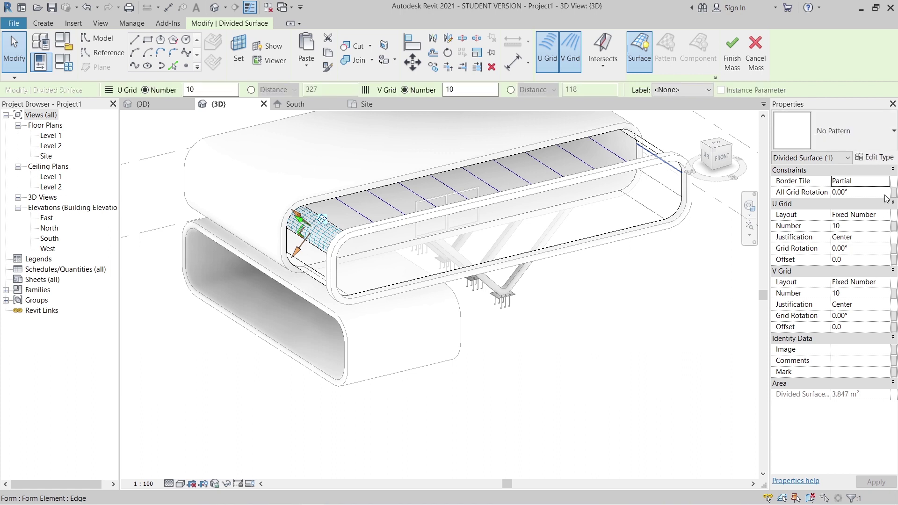
left_click(886, 216)
left_click(847, 226)
left_click(863, 249)
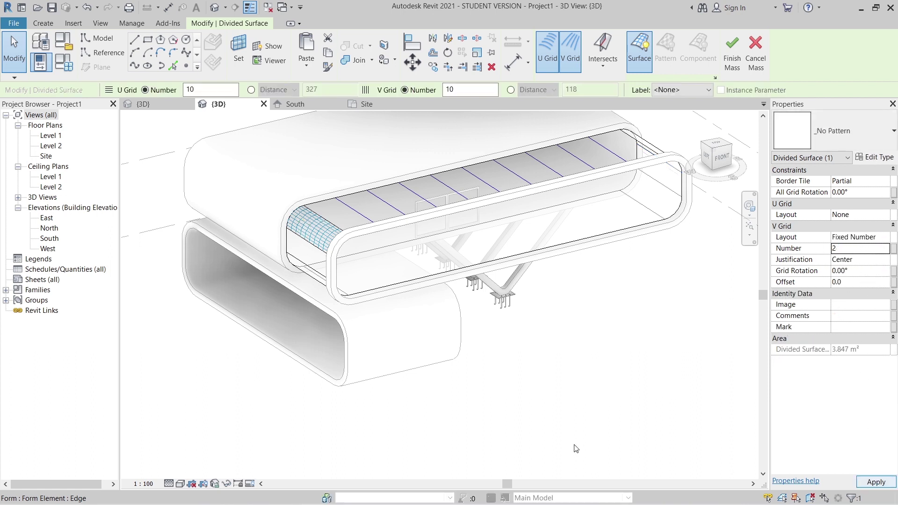
left_click(557, 429)
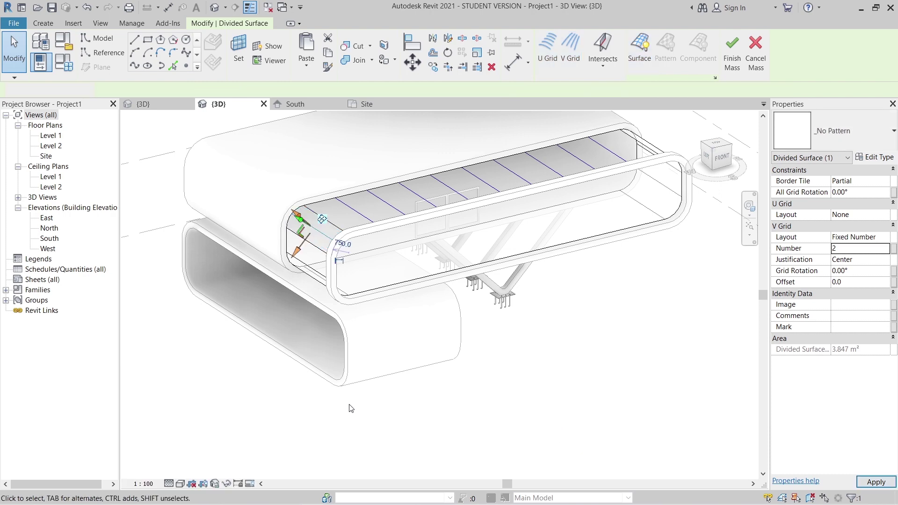
Divide the form's flat left side surface with U grid layout None and V grid number 2
middle_click_drag(314, 322, 326, 323, "shift")
scroll(326, 324, "up", 3)
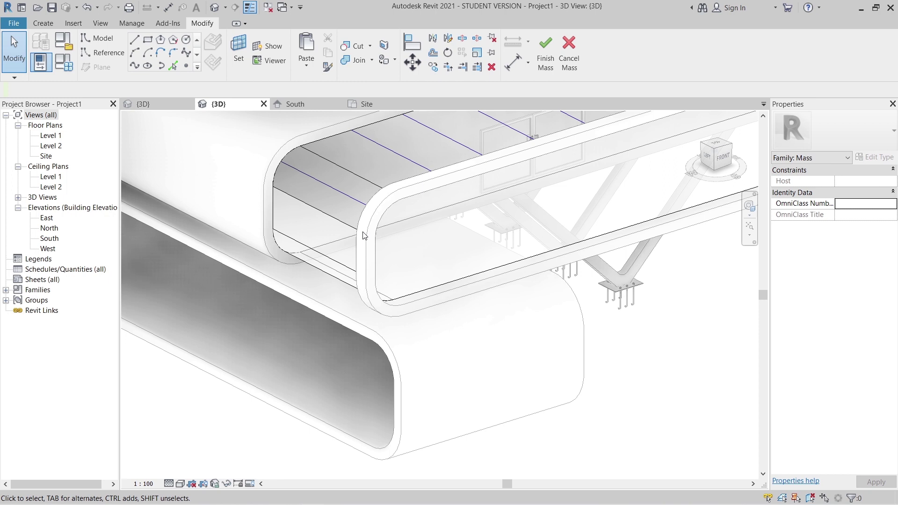
key("Tab")
key("Tab")
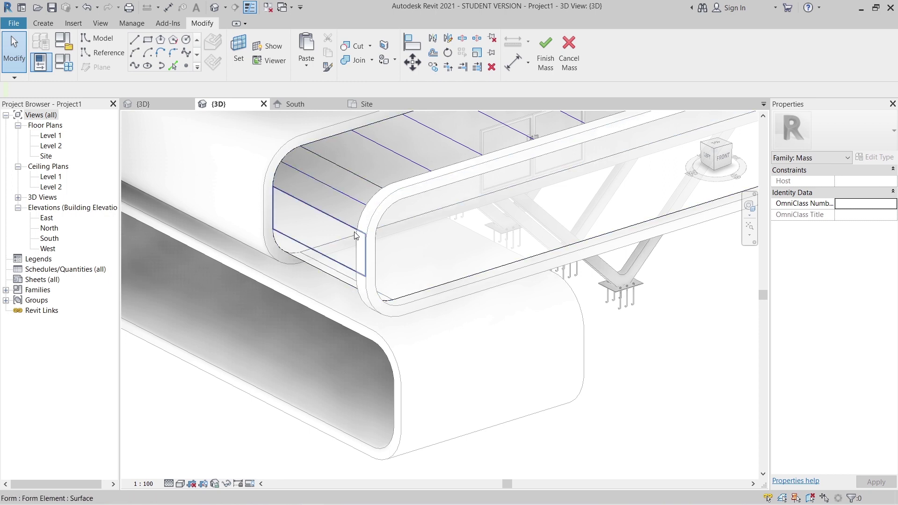
left_click(314, 229)
left_click(612, 51)
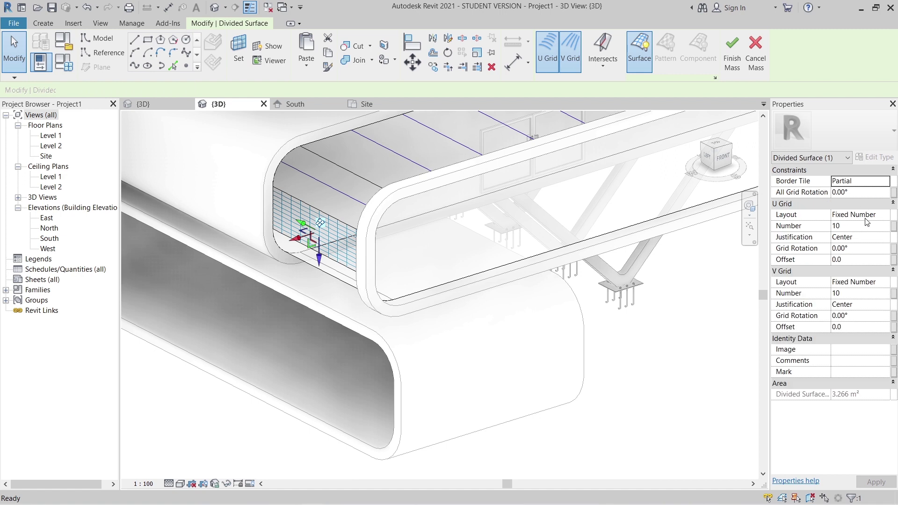
left_click(866, 221)
left_click(864, 227)
left_click(856, 248)
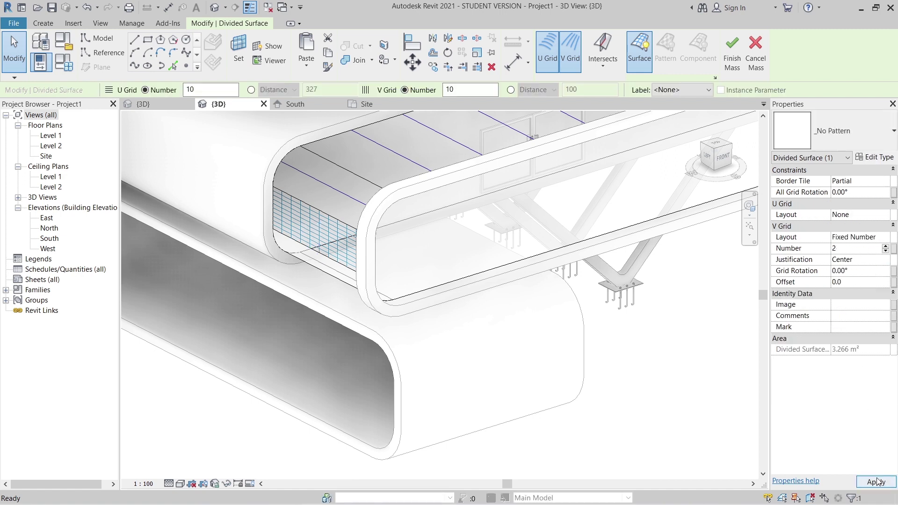
left_click(641, 456)
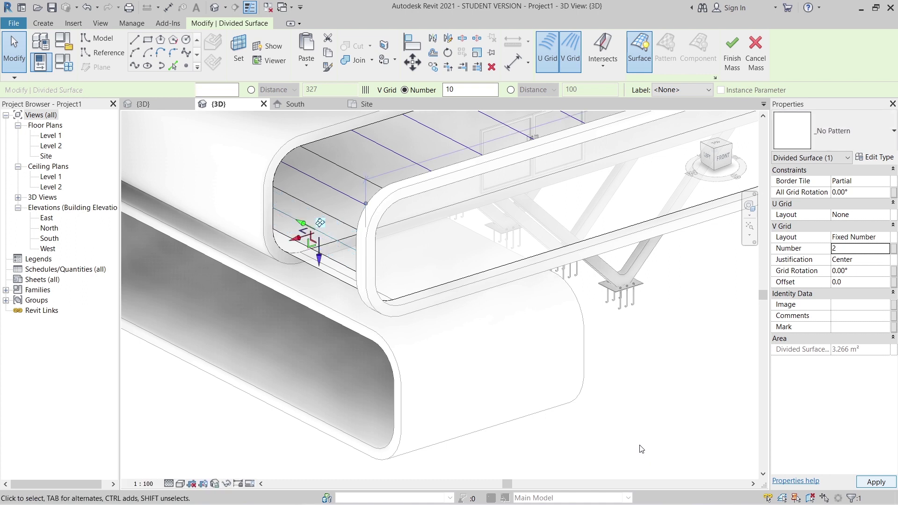
Divide the upper right curved corner surface of the form with U grid layout None and V grid number 2
left_click(332, 271)
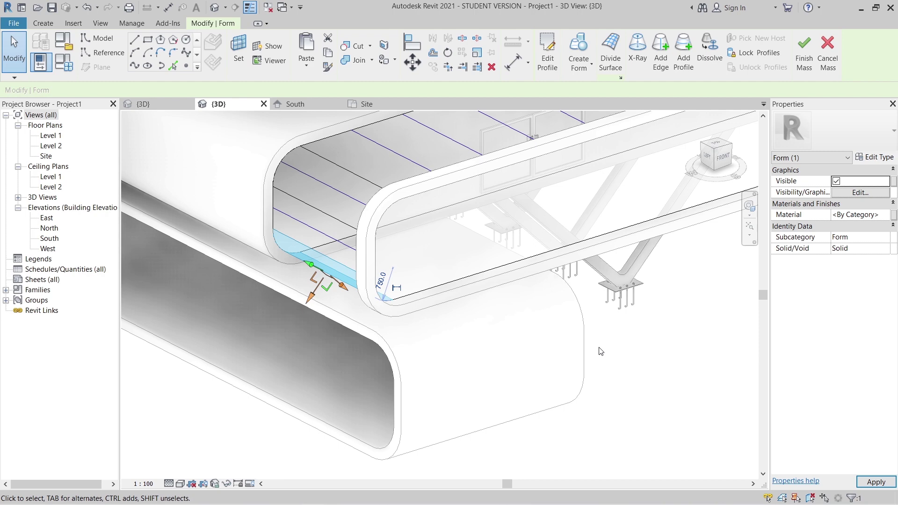
middle_click_drag(596, 383, 530, 365, "shift")
scroll(530, 364, "down", 2)
scroll(594, 364, "down", 2)
middle_click_drag(747, 366, 485, 363)
scroll(447, 228, "up", 5)
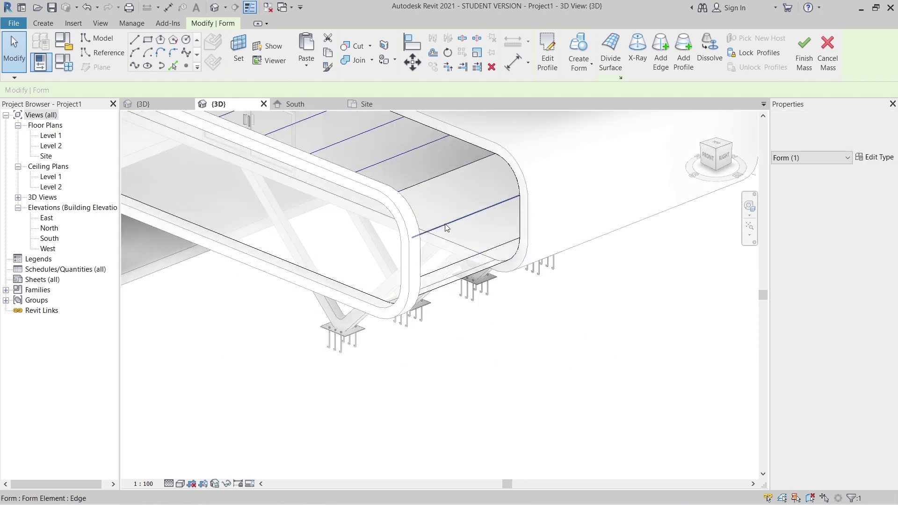
left_click(439, 186)
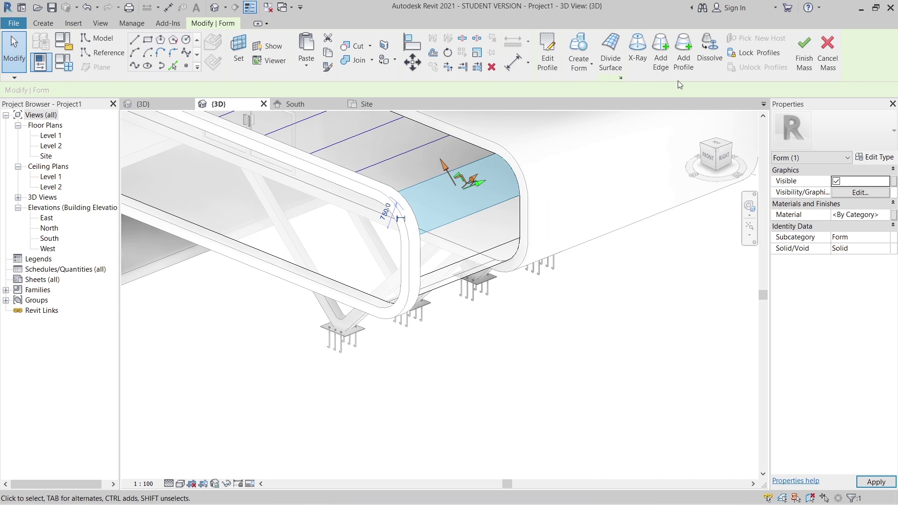
left_click(616, 48)
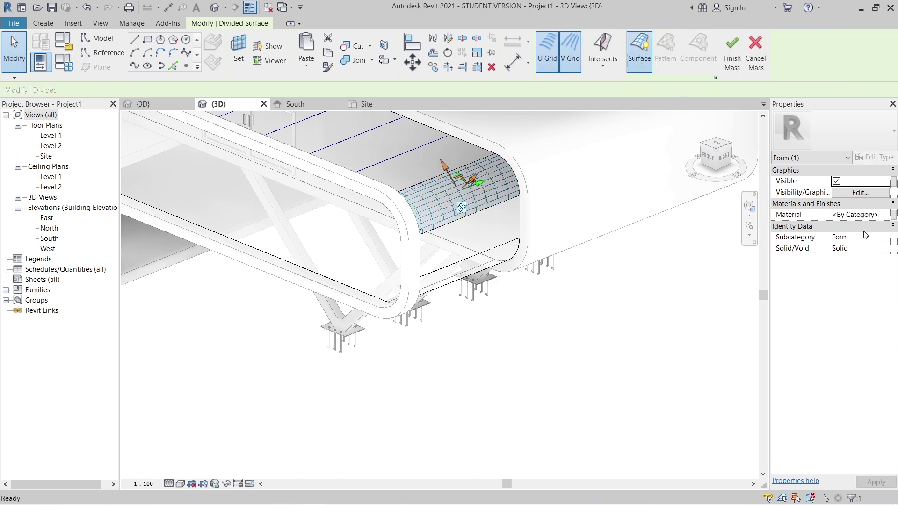
left_click(885, 216)
left_click(831, 226)
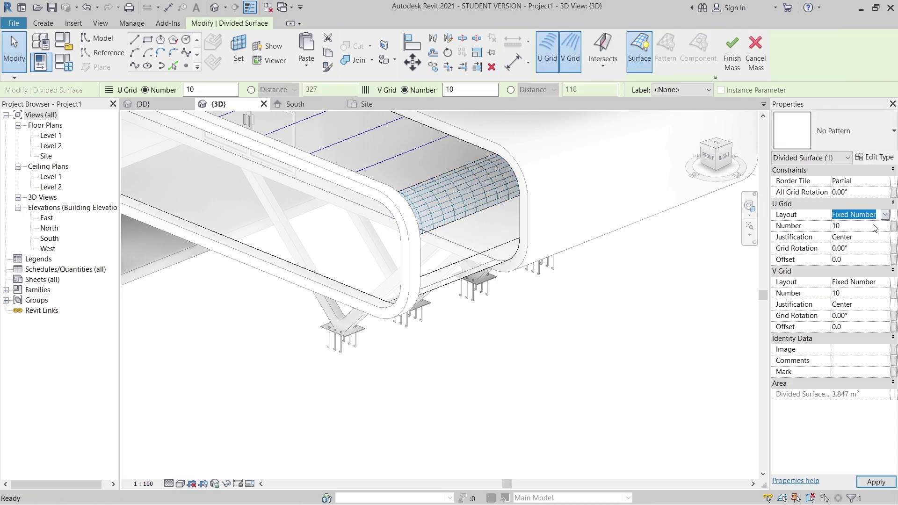
left_click(856, 249)
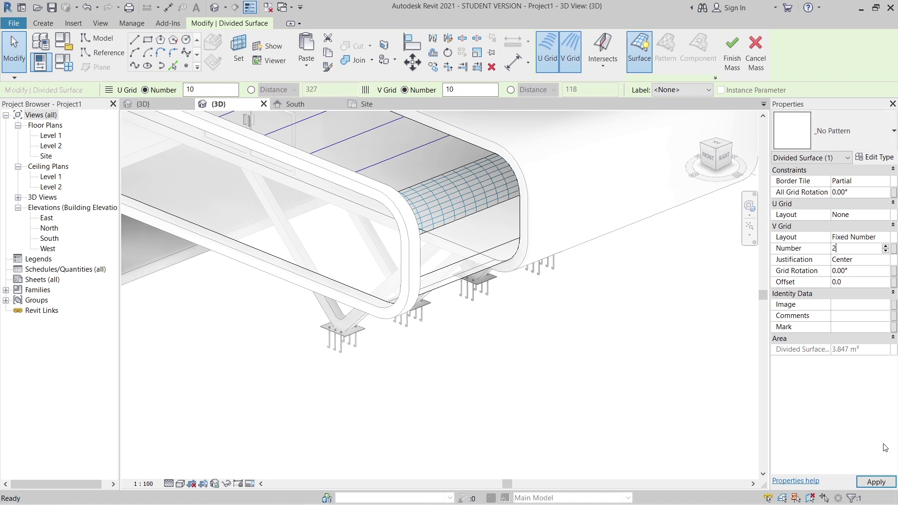
left_click(560, 364)
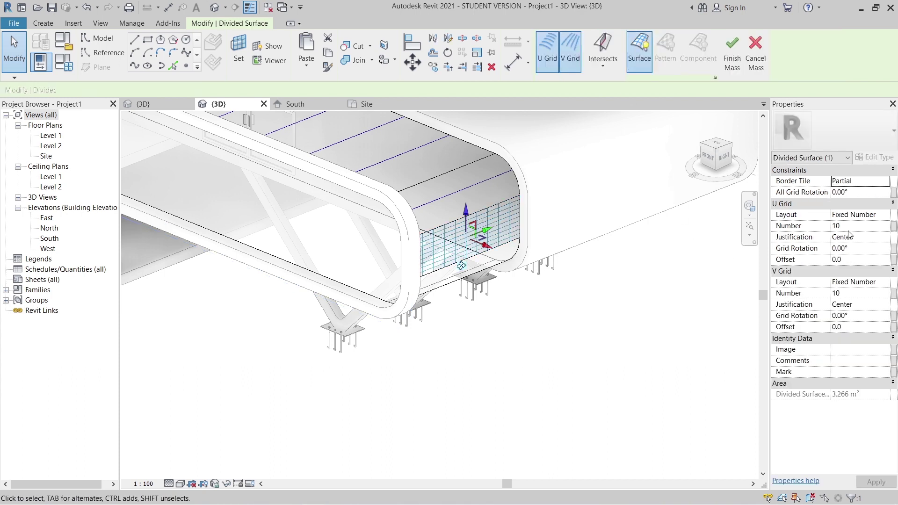
Set the divided flat right side surface to U grid layout None and V grid number 2
left_click(862, 227)
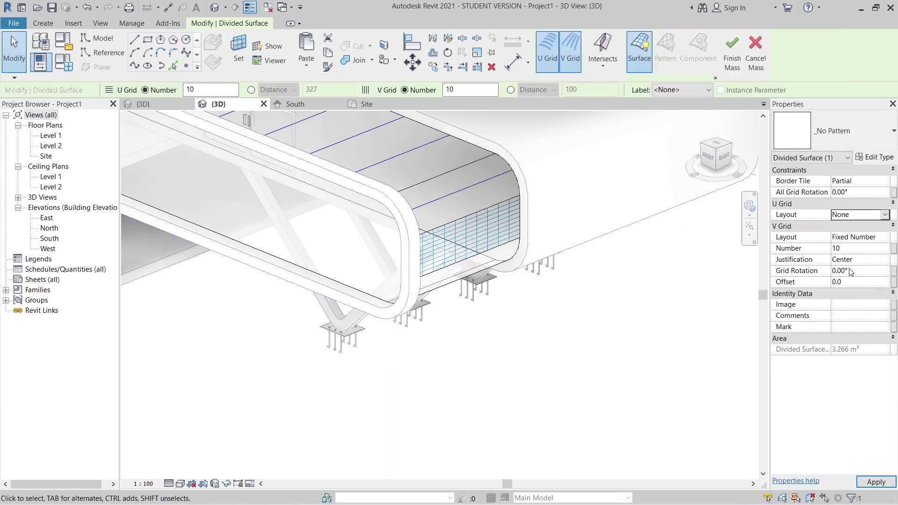
left_click(853, 249)
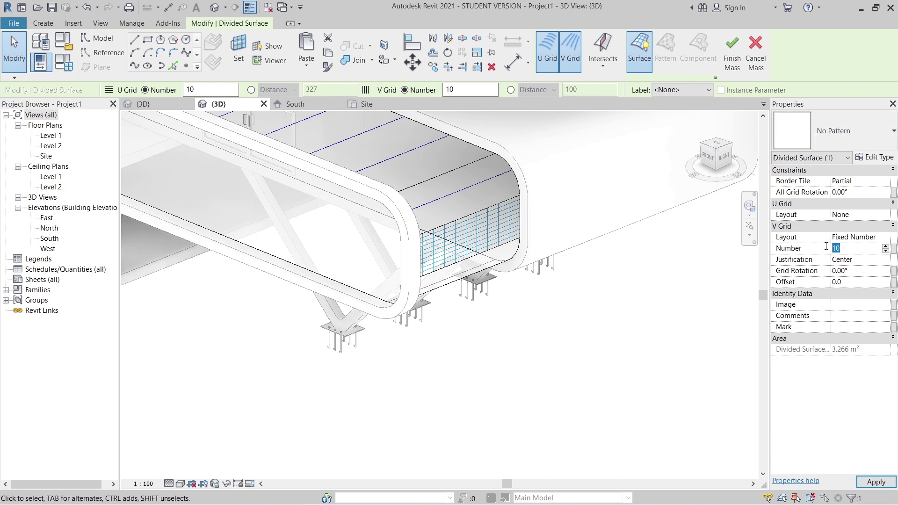
left_click(569, 367)
Enable Nodes in the surface representation of the divided flat right side surface
middle_click_drag(518, 373, 551, 385)
scroll(551, 385, "down", 1)
left_click(517, 281)
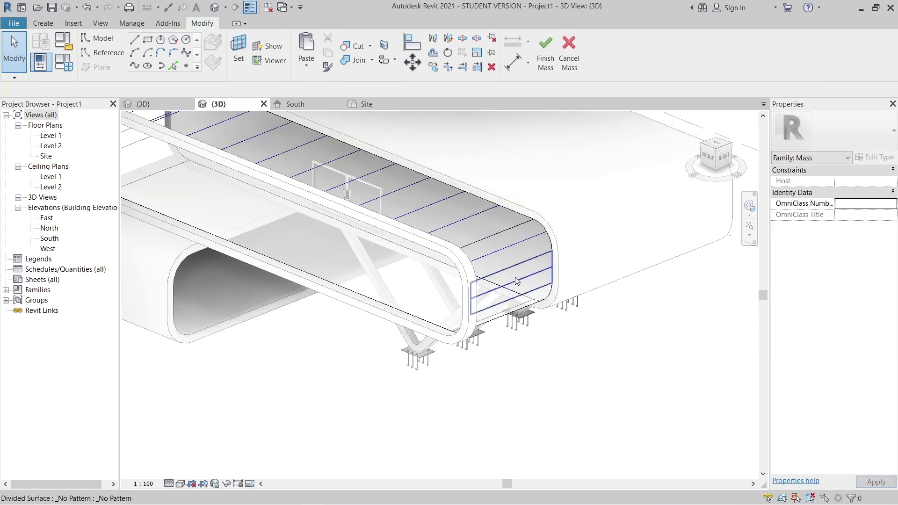
left_click(515, 276)
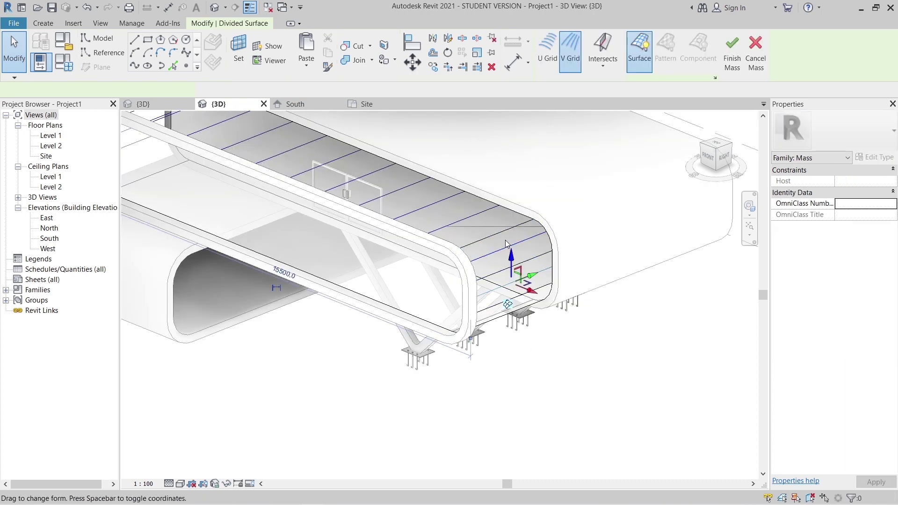
left_click(715, 78)
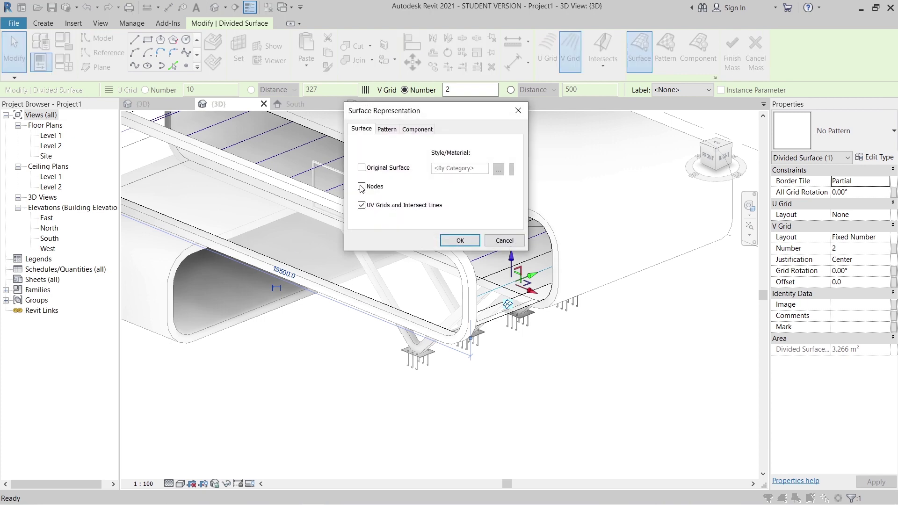
left_click(459, 240)
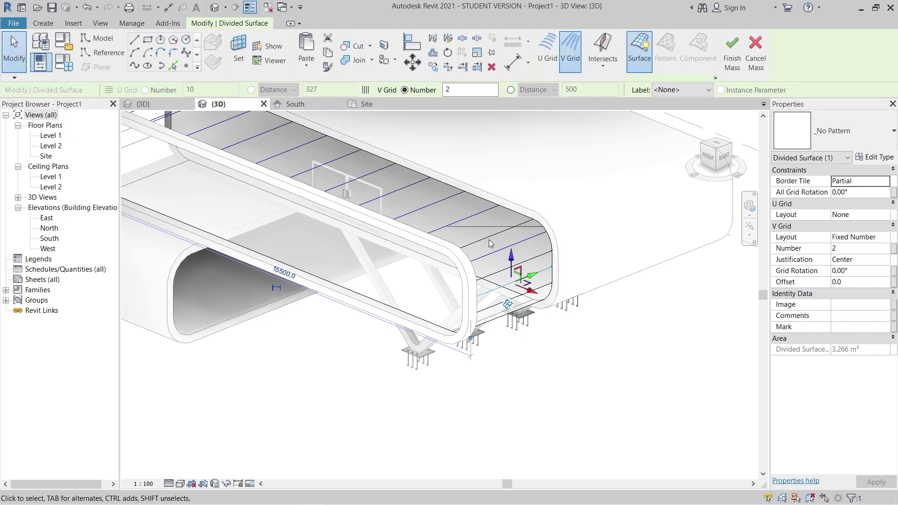
key("Escape")
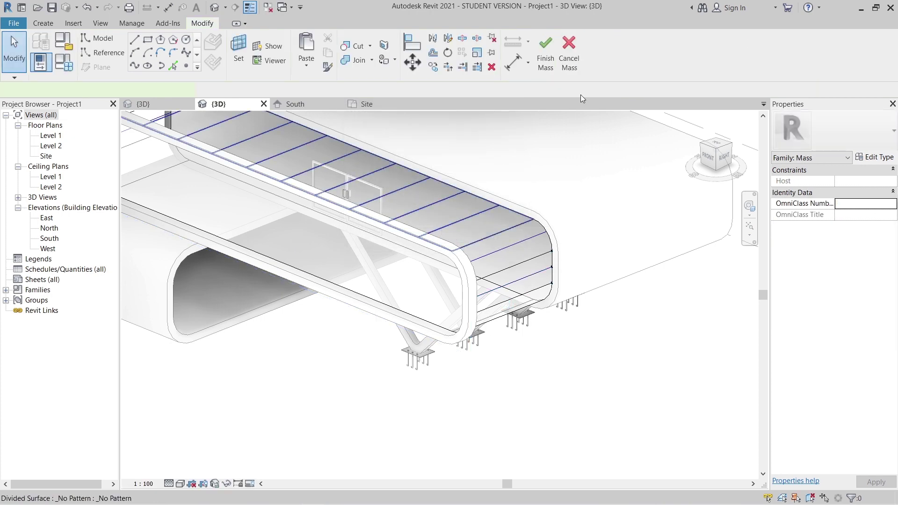
Enable Nodes in the surface representation of the divided top surface
key("ctrl+z")
left_click(715, 78)
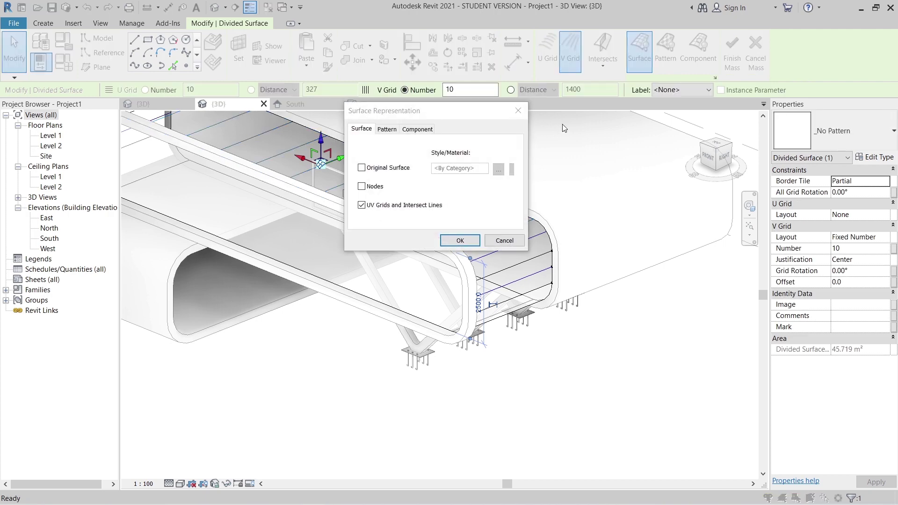
left_click(460, 240)
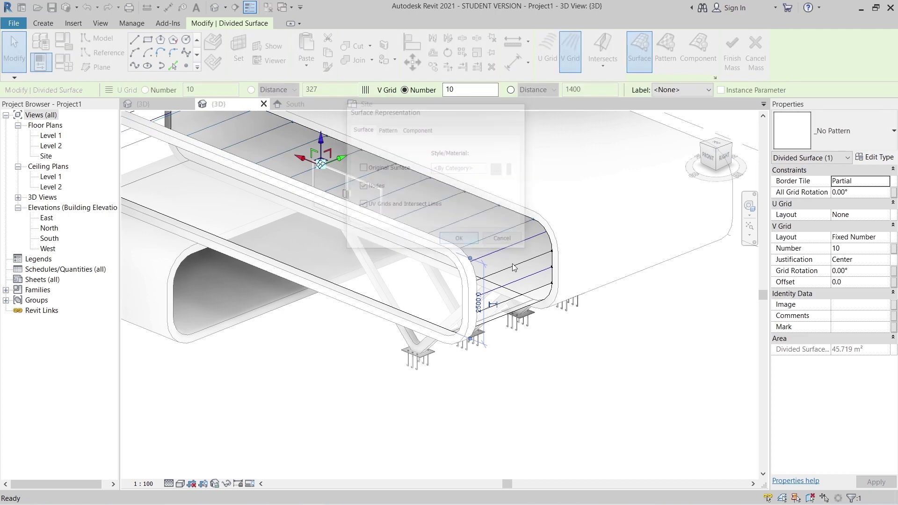
Enable Nodes in the surface representation of the divided upper right curved corner surface
key("Escape")
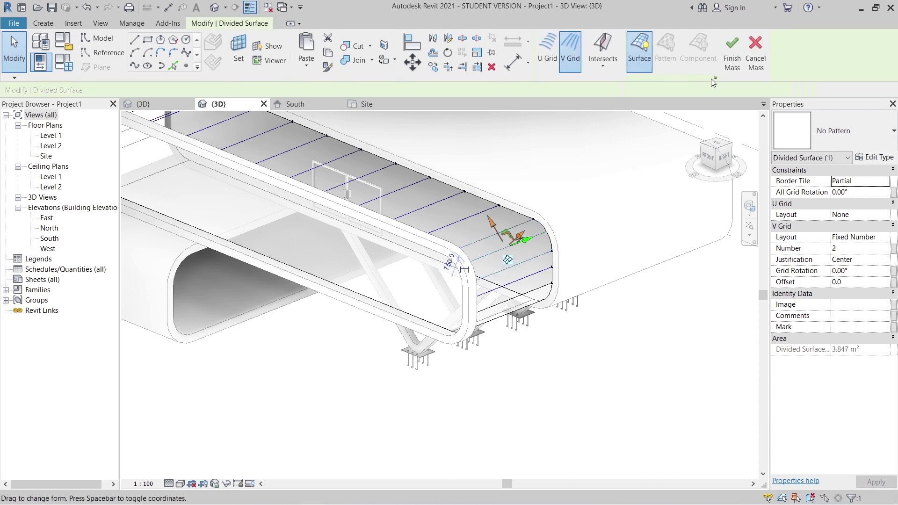
left_click(715, 78)
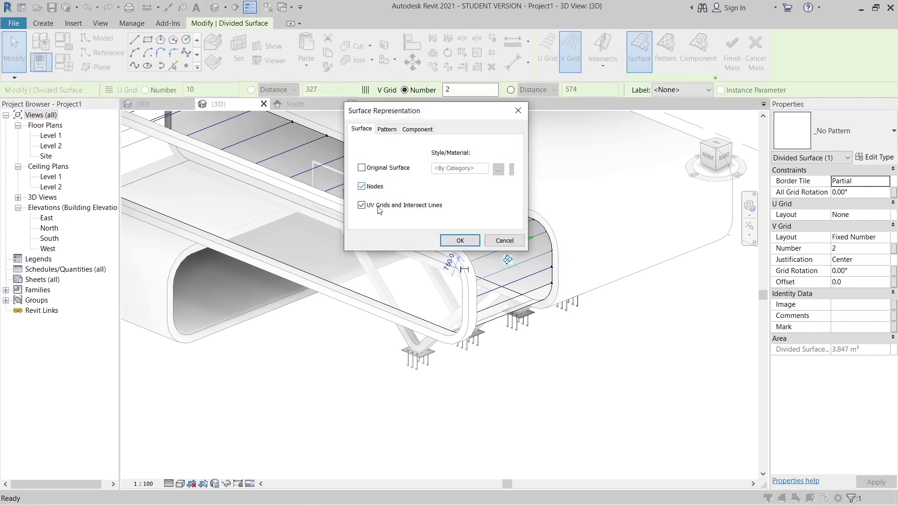
left_click(460, 241)
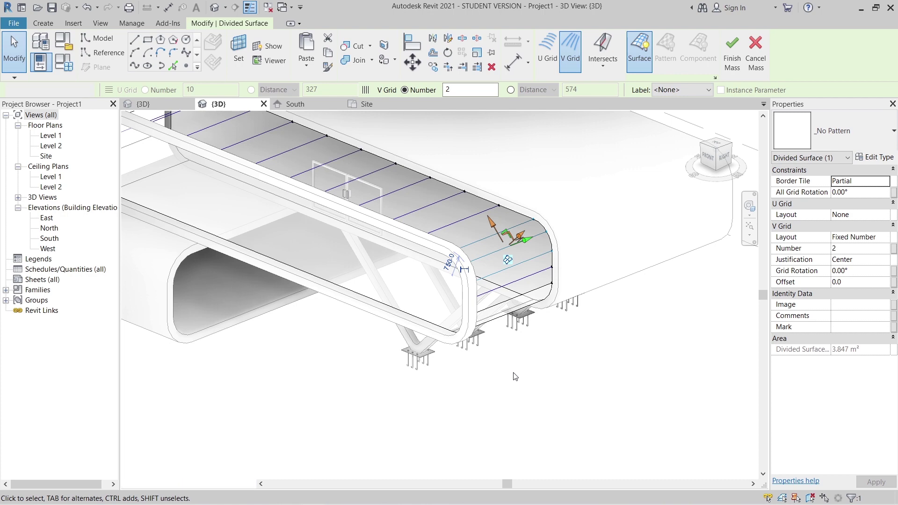
left_click(523, 376)
Enable Nodes in the surface representation of the divided flat left side surface
scroll(523, 376, "down", 4)
middle_click_drag(375, 381, 509, 394, "shift")
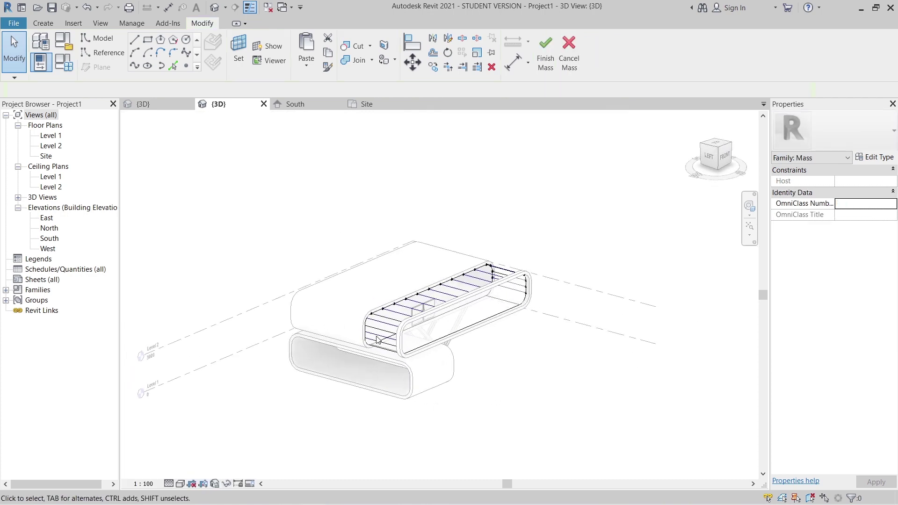
scroll(378, 340, "up", 8)
middle_click_drag(413, 380, 389, 321)
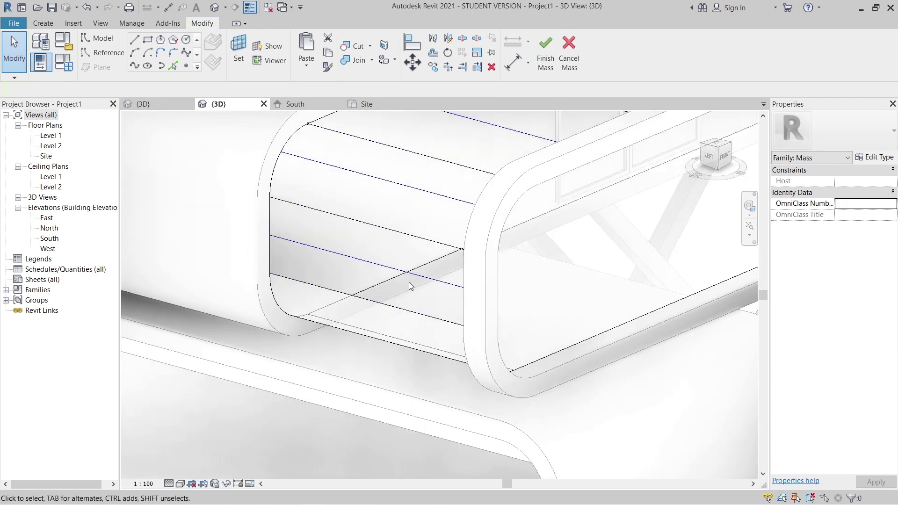
left_click(411, 278)
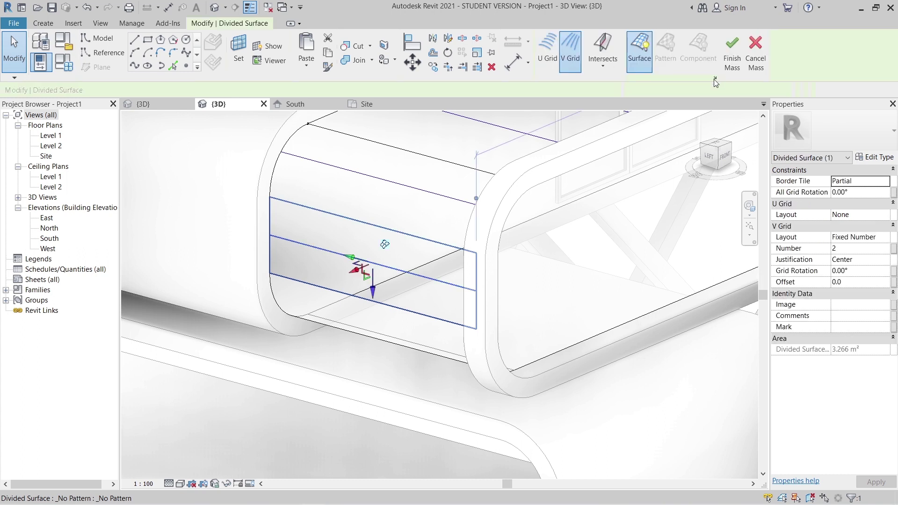
left_click(715, 78)
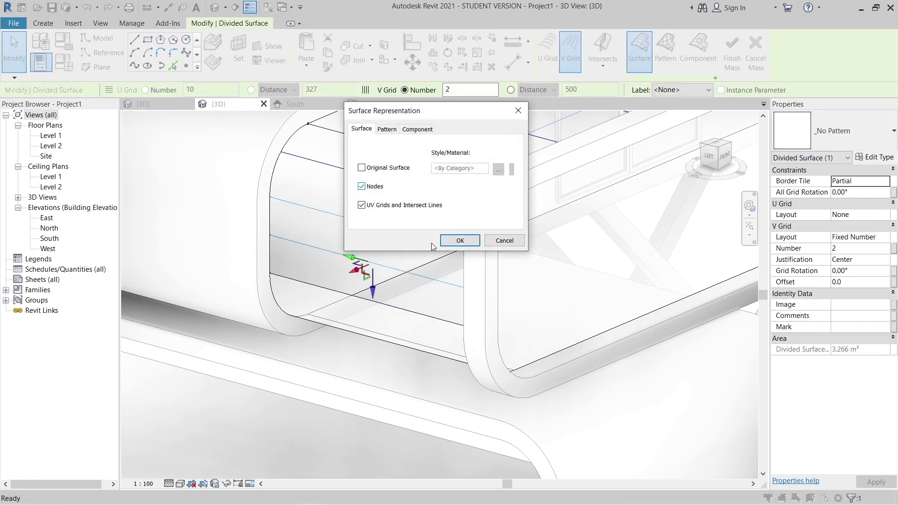
left_click(455, 241)
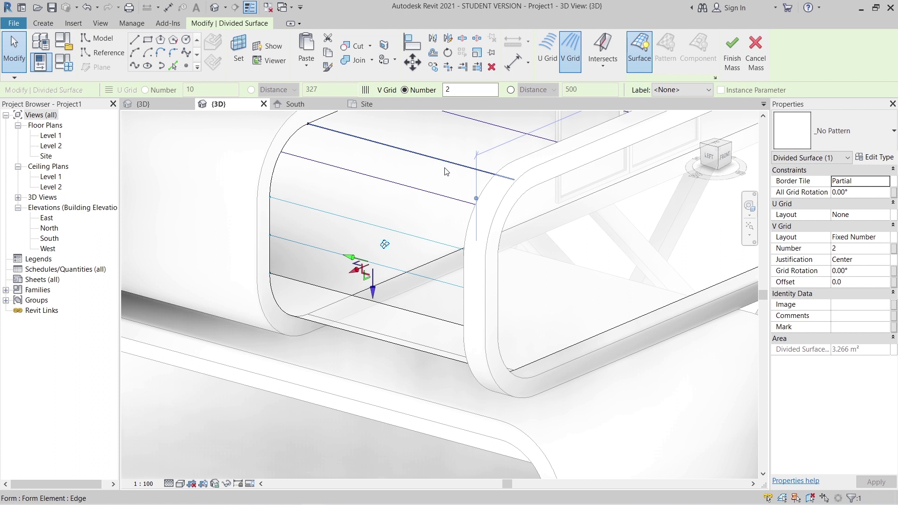
Enable Nodes in the surface representation of the divided upper left curved corner surface
left_click(687, 116)
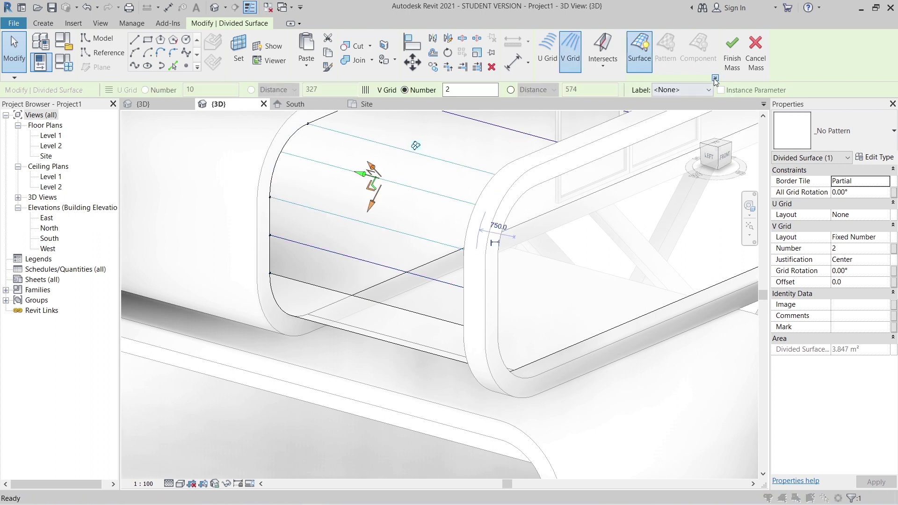
left_click(715, 79)
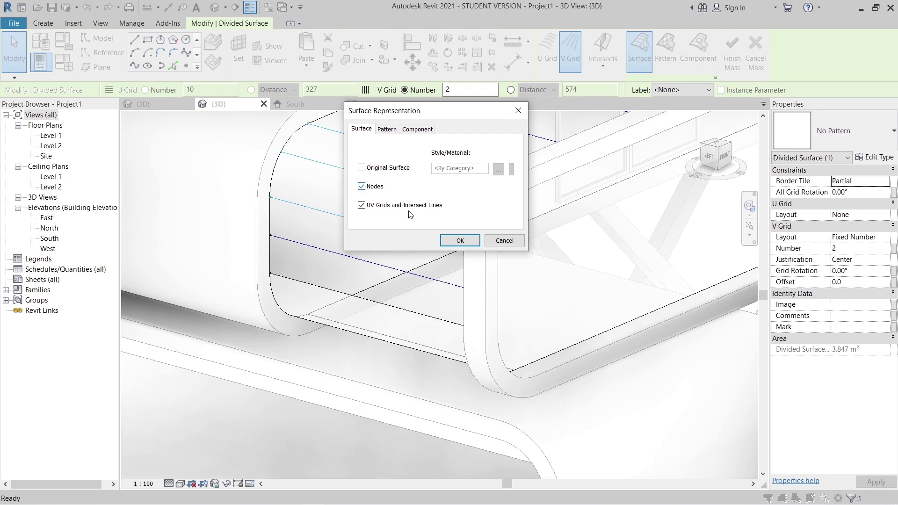
left_click(445, 240)
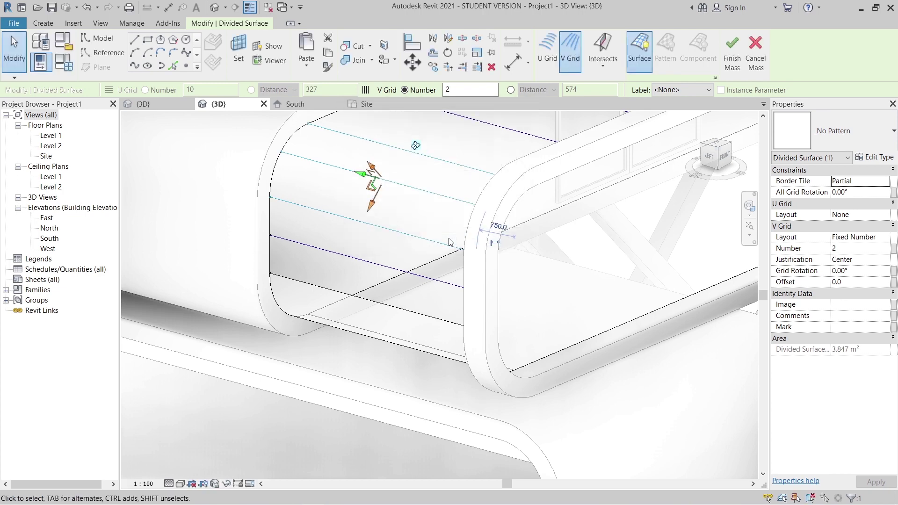
scroll(449, 242, "down", 4)
left_click(447, 388)
scroll(448, 388, "down", 3)
middle_click_drag(556, 389, 508, 405, "shift")
scroll(478, 366, "up", 2)
middle_click_drag(575, 375, 547, 367, "shift")
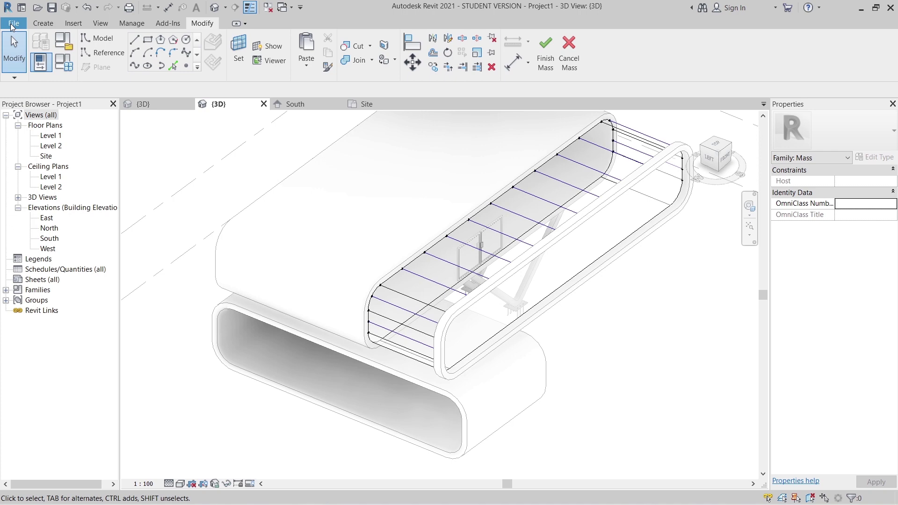
Create a new family from the English template Metric Generic Model Adaptive.rft
left_click(14, 24)
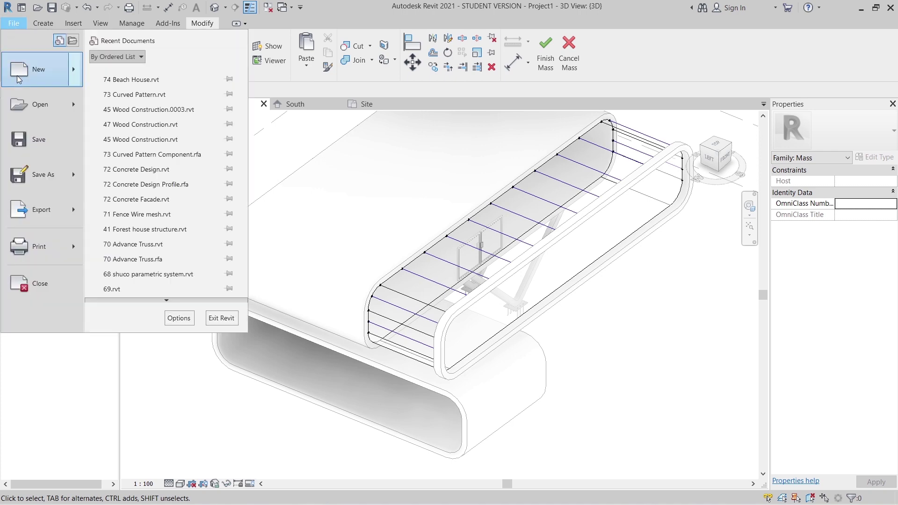
mouse_move(19, 79)
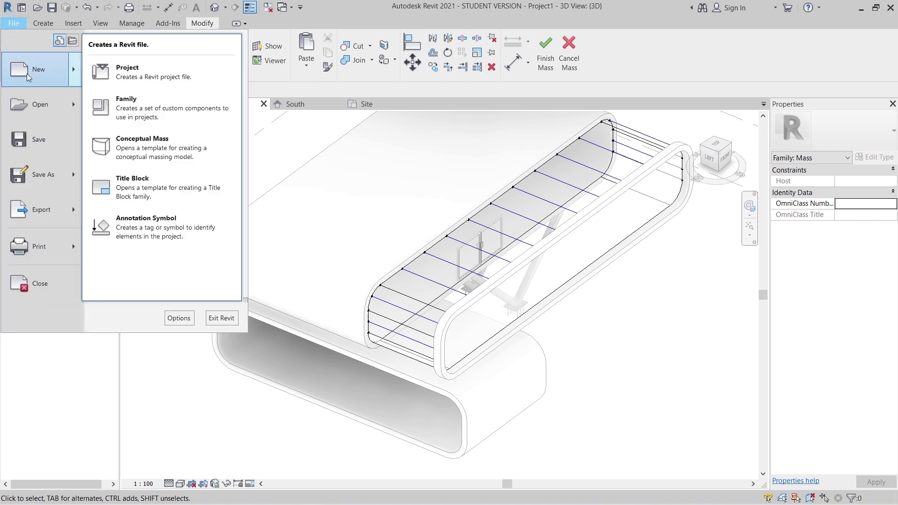
left_click(125, 103)
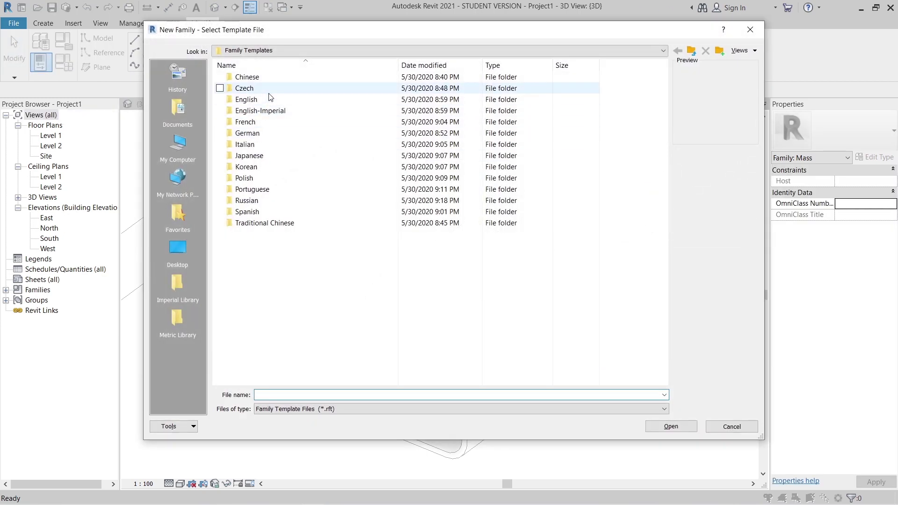
double_click(269, 96)
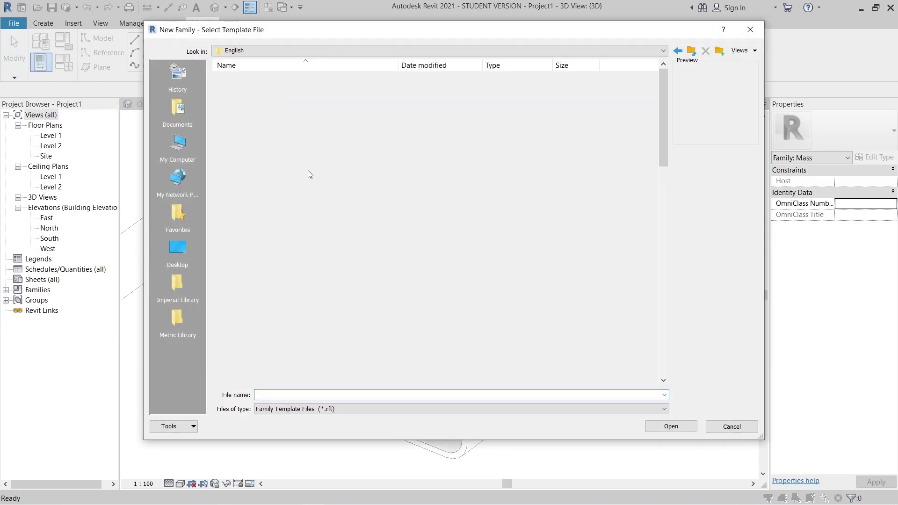
scroll(341, 176, "down", 6)
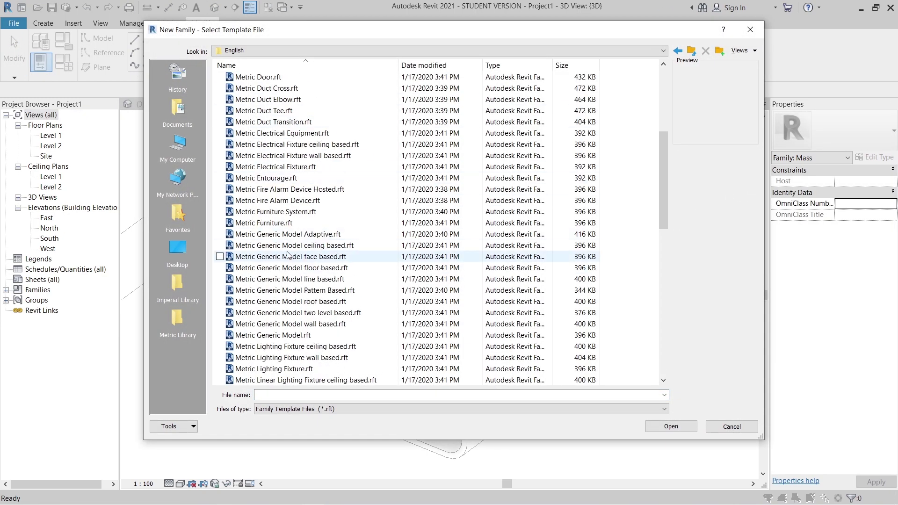
double_click(287, 234)
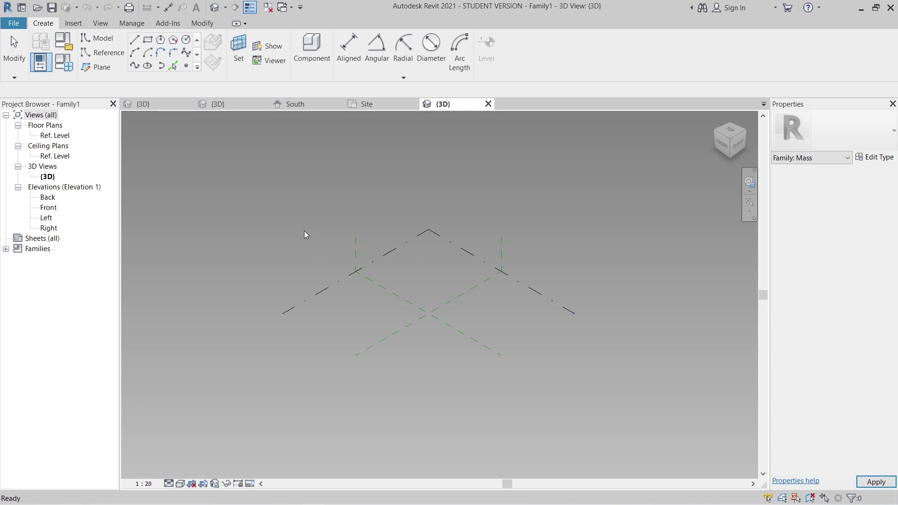
Place two reference points on the Ref. Level work plane, behind the crossing of the reference planes
left_click(103, 53)
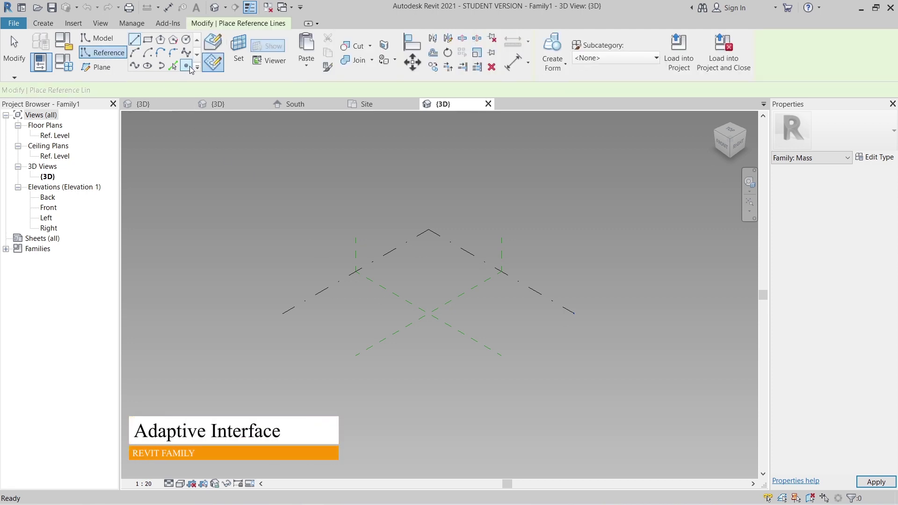
left_click(213, 42)
scroll(387, 269, "up", 3)
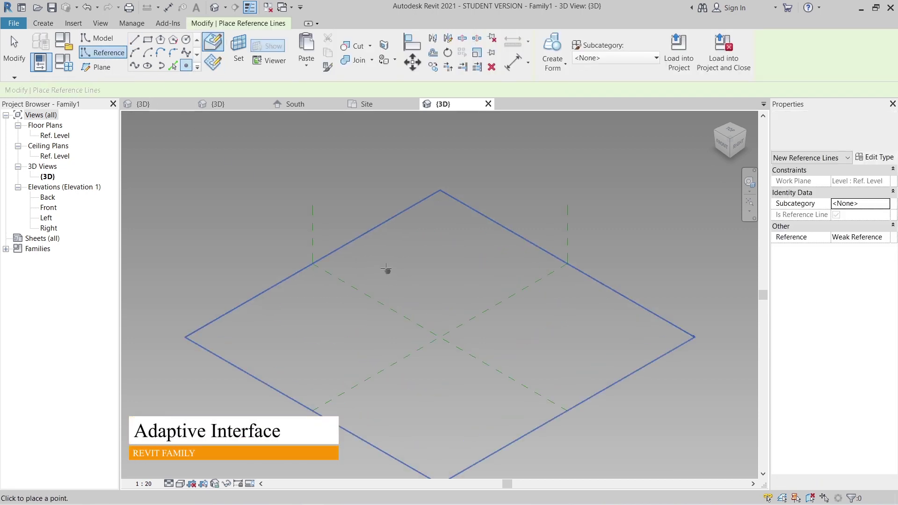
left_click(434, 238)
key("Escape")
key("Escape")
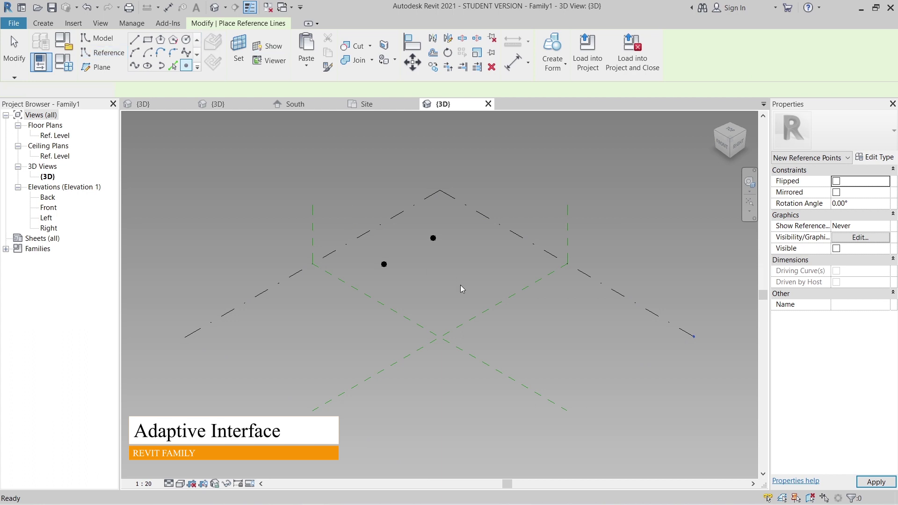
Make both reference points adaptive
left_click_drag(352, 200, 478, 293)
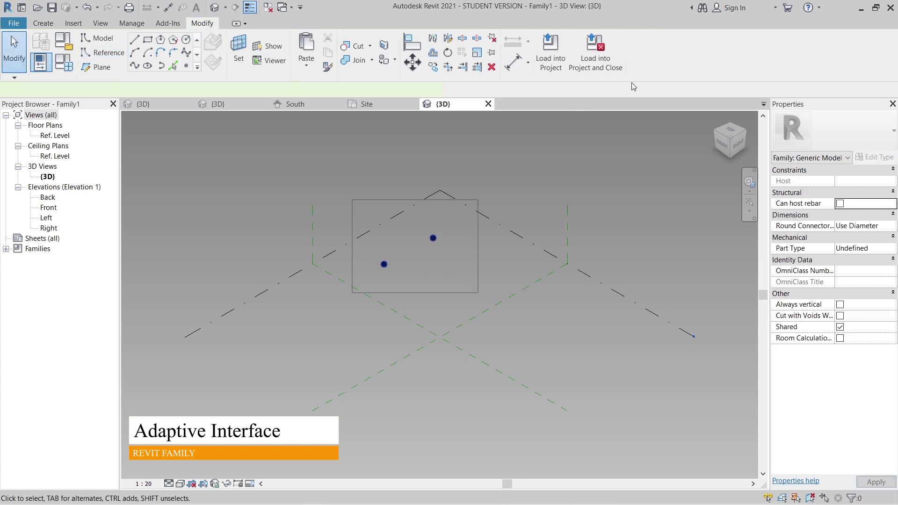
left_click(596, 51)
left_click(347, 168)
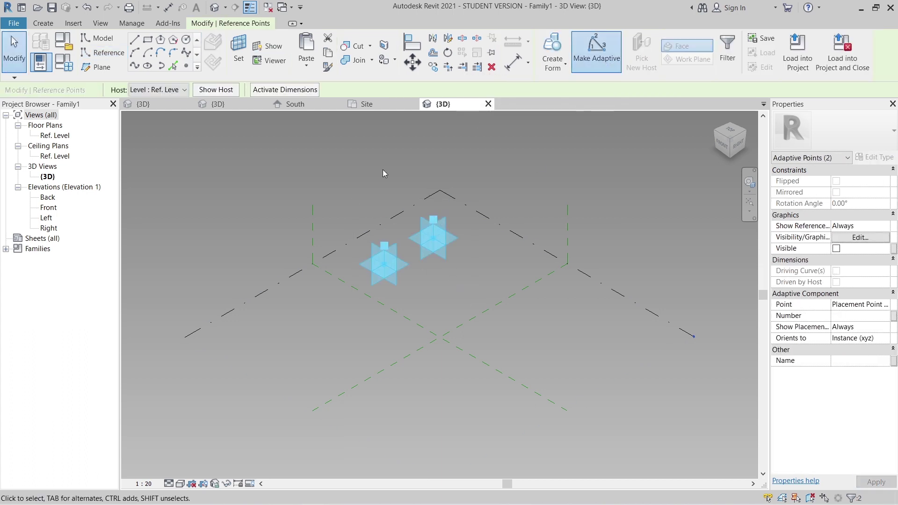
Connect adaptive points 1 and 2 with a spline through points
left_click_drag(321, 170, 474, 281)
left_click(134, 65)
key("Escape")
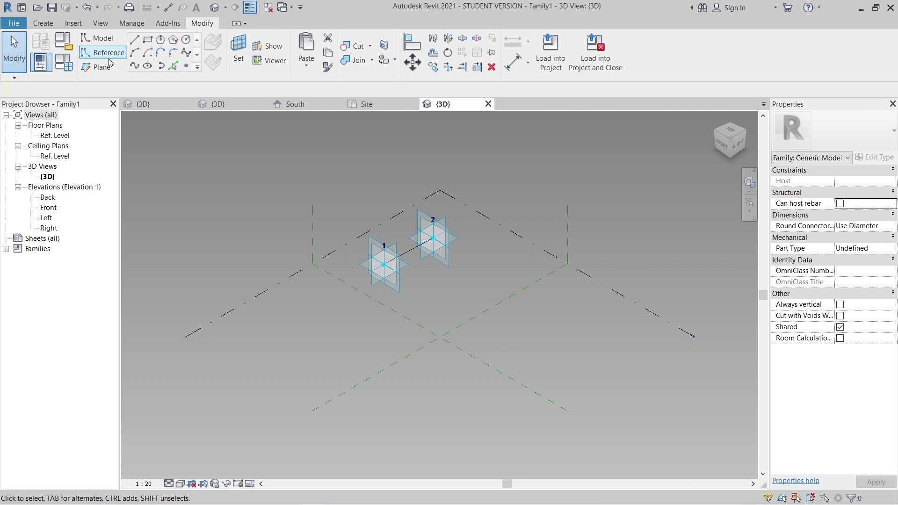
Place a reference point hosted on the connecting line, about midway between the two adaptive points
scroll(411, 250, "up", 3)
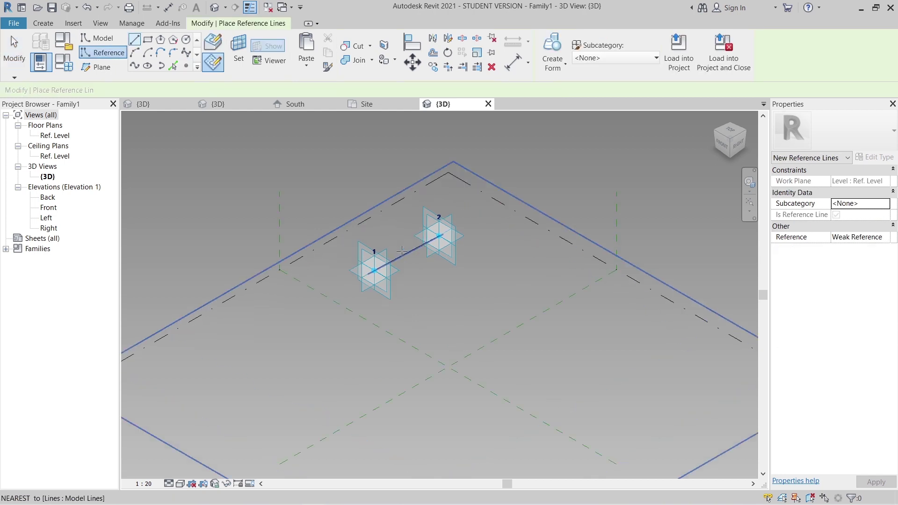
left_click(408, 257)
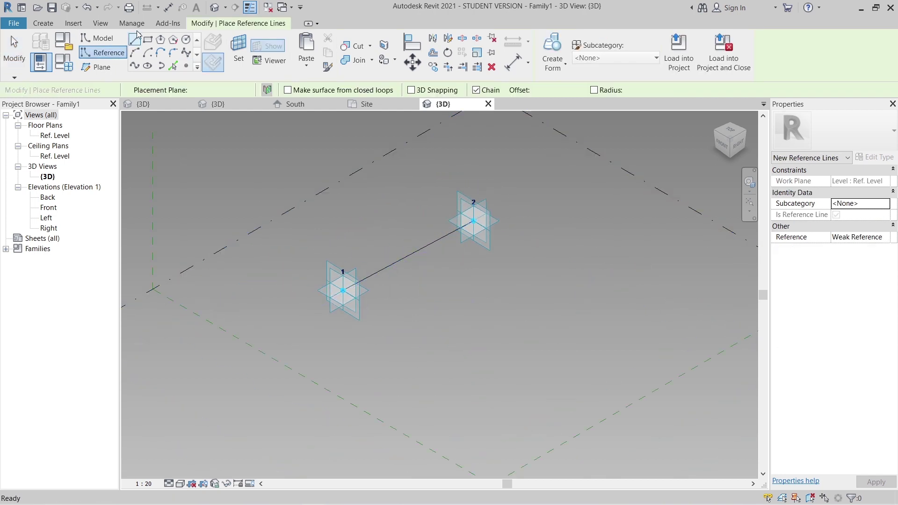
left_click(186, 65)
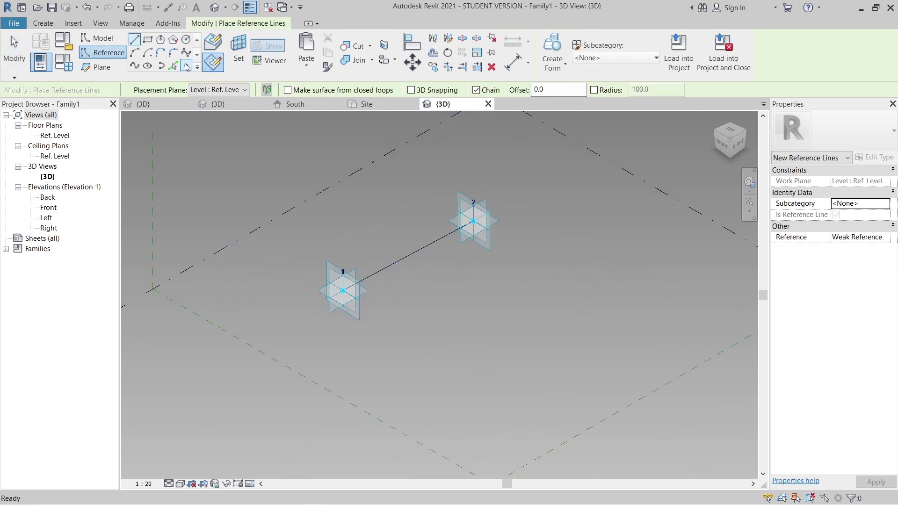
left_click(408, 255)
key("Escape")
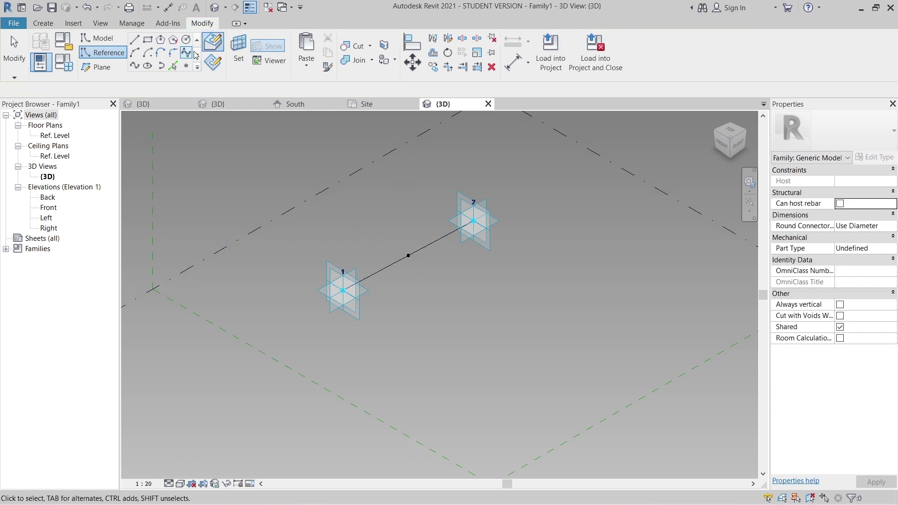
Set the work plane to the midway reference point and draw a small rectangle on it, starting from that point
left_click(238, 51)
left_click(409, 255)
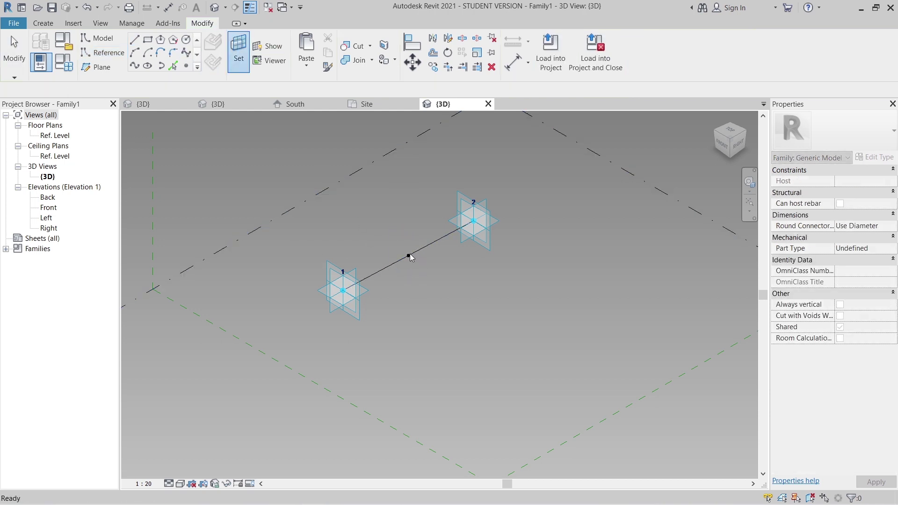
key("l")
key("i")
scroll(418, 257, "up", 7)
left_click(465, 268)
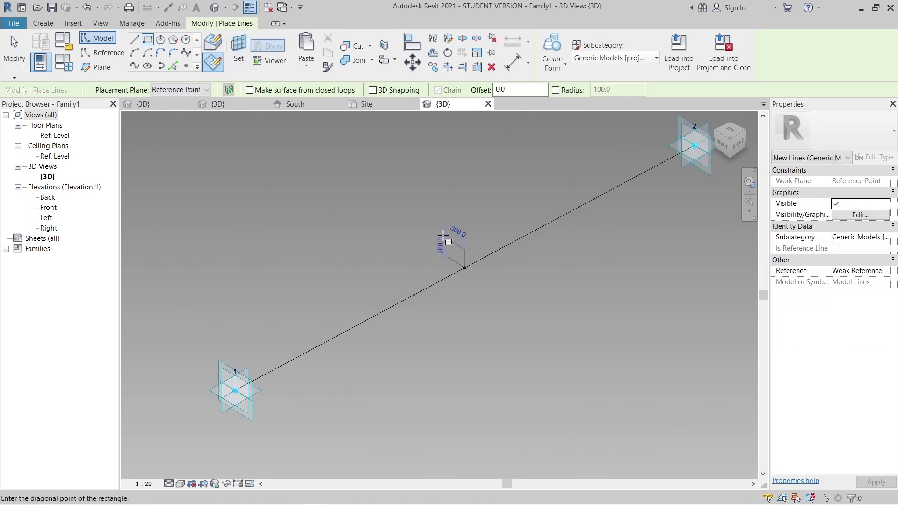
scroll(453, 241, "up", 2)
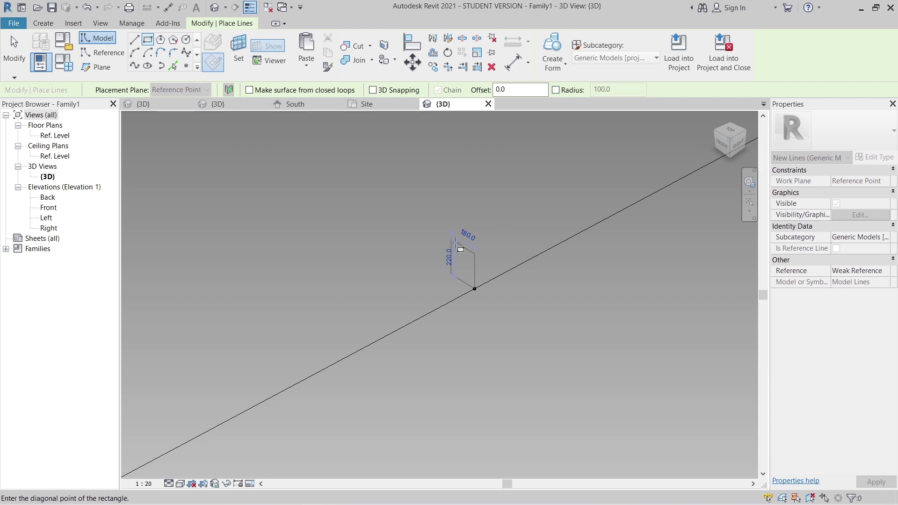
left_click(462, 266)
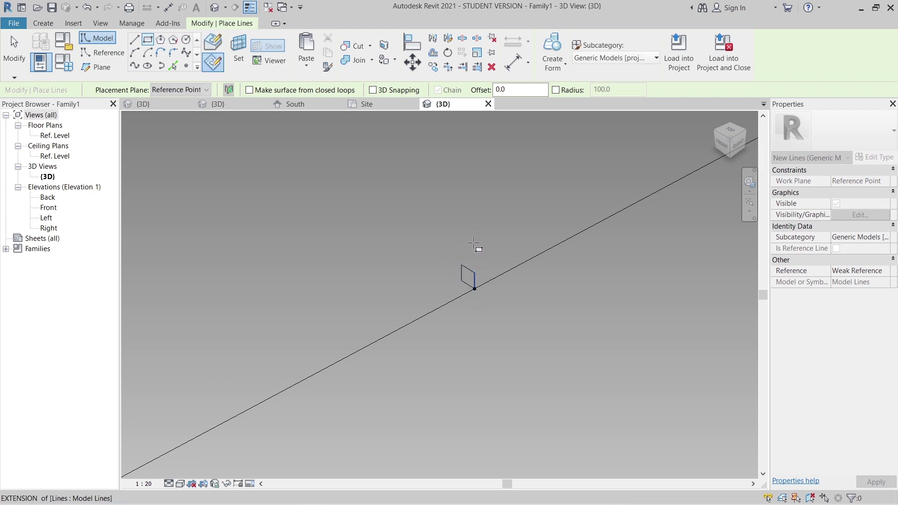
key("Escape")
key("Escape")
Move the whole rectangle so that its opposite lower corner sits on the midway reference point
scroll(461, 269, "up", 1)
key("Tab")
left_click(468, 272)
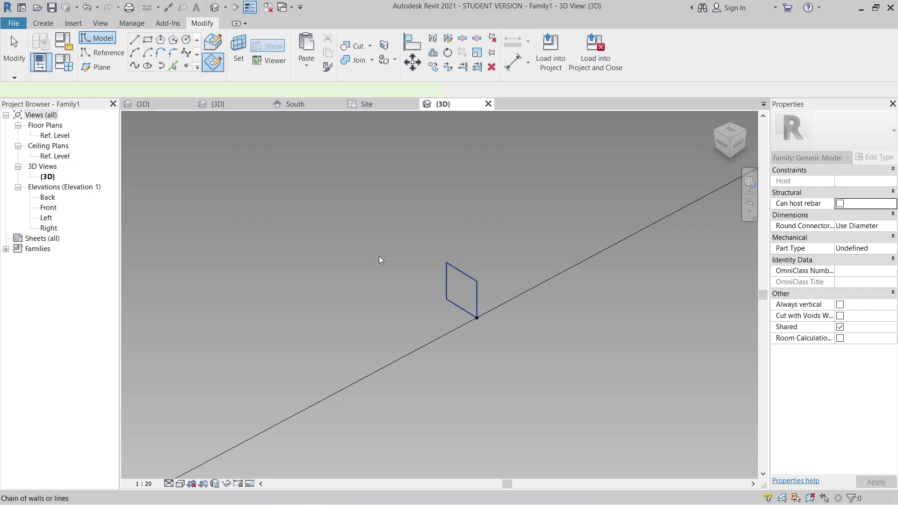
key("m")
key("v")
scroll(387, 328, "up", 2)
left_click(447, 298)
left_click(512, 280)
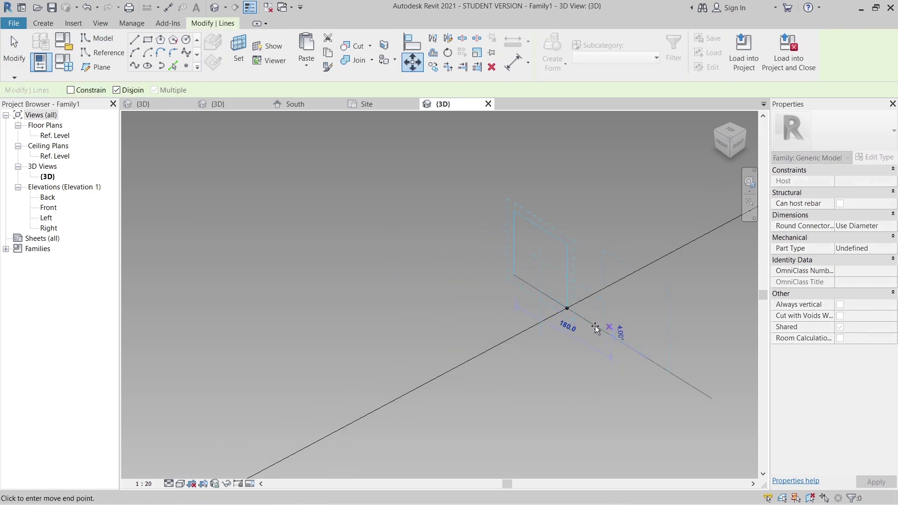
left_click(588, 370)
scroll(590, 372, "down", 4)
key("Escape")
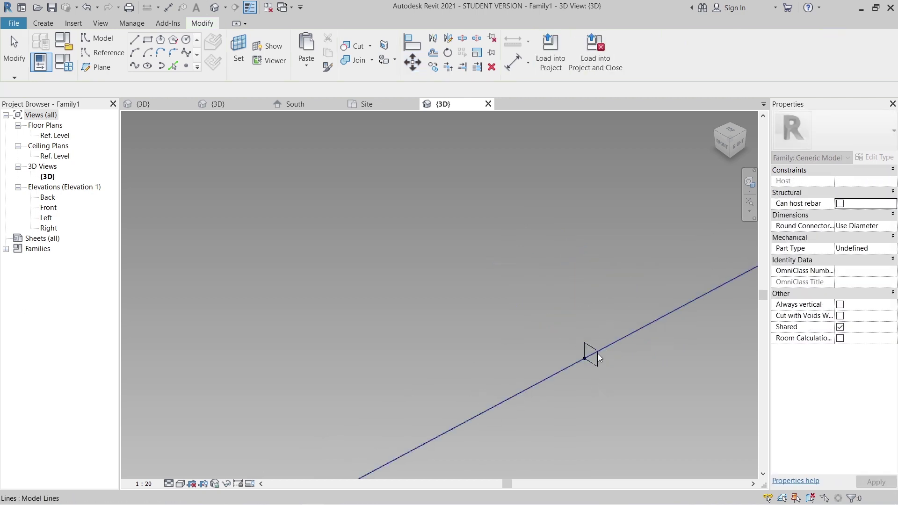
Turn the rectangle and the connecting line into reference lines and create a solid beam form from them
left_click(635, 336)
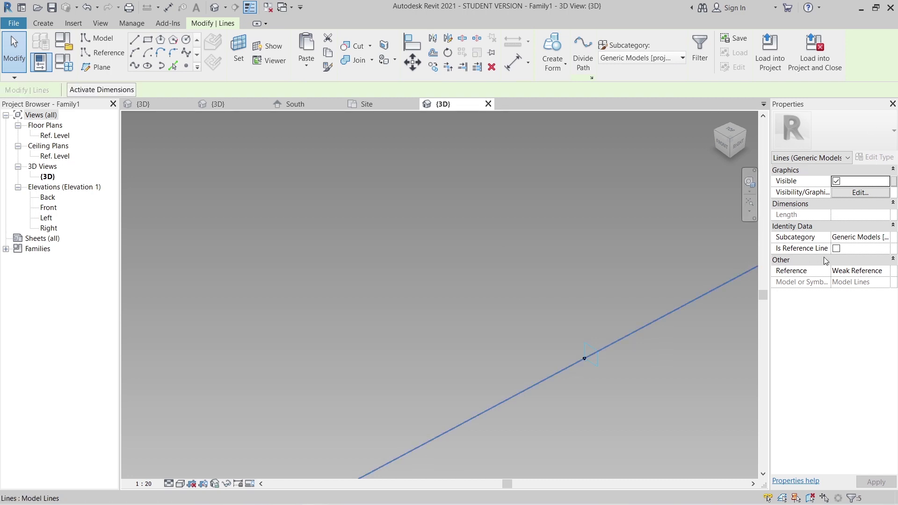
left_click(835, 249)
scroll(494, 290, "down", 5)
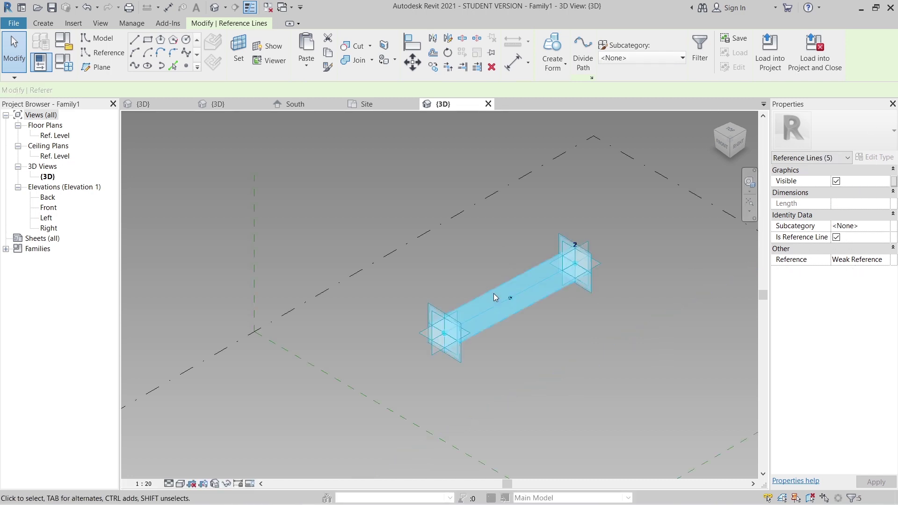
left_click(552, 63)
left_click(556, 84)
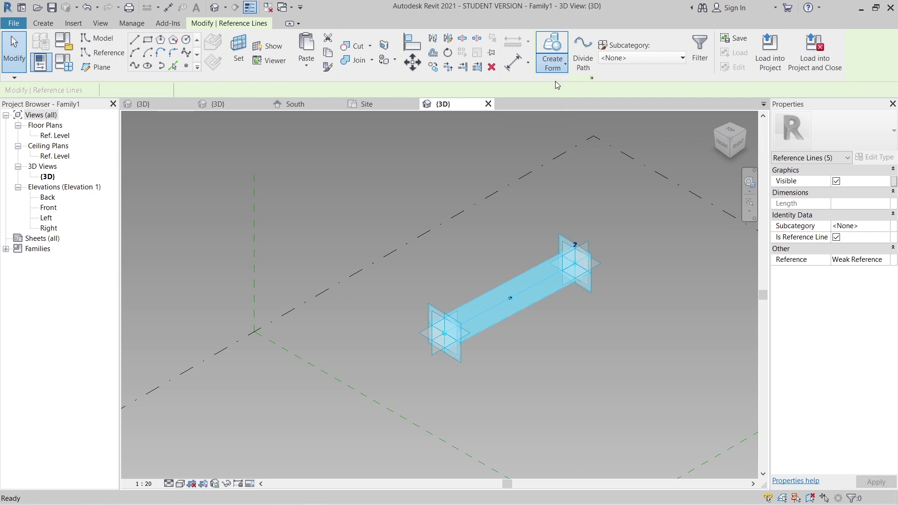
key("Escape")
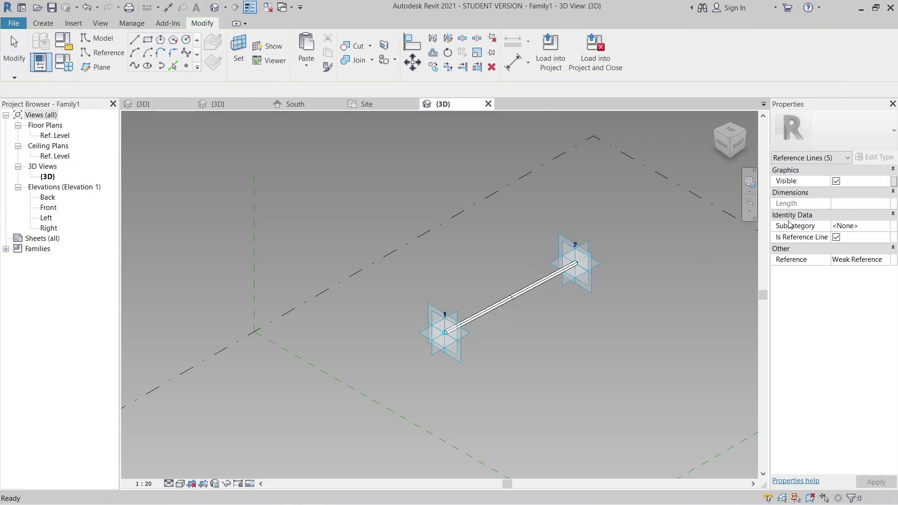
scroll(451, 333, "up", 2)
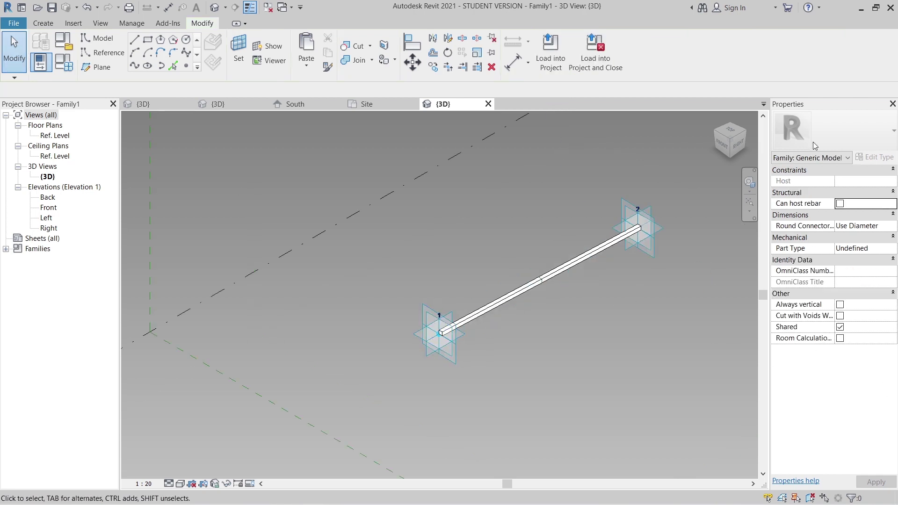
Filter the selection to the Generic Models form and associate its material with a new family type parameter named M
left_click_drag(357, 149, 692, 389)
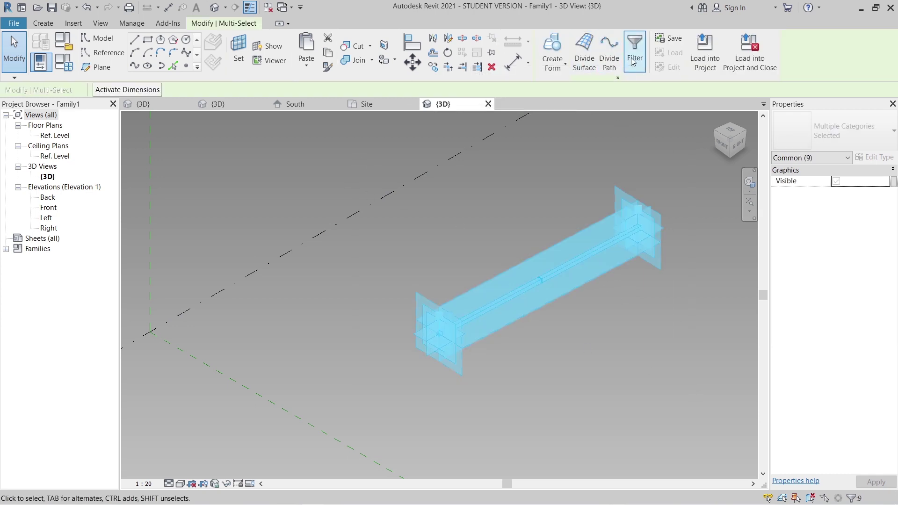
left_click(633, 59)
left_click(634, 145)
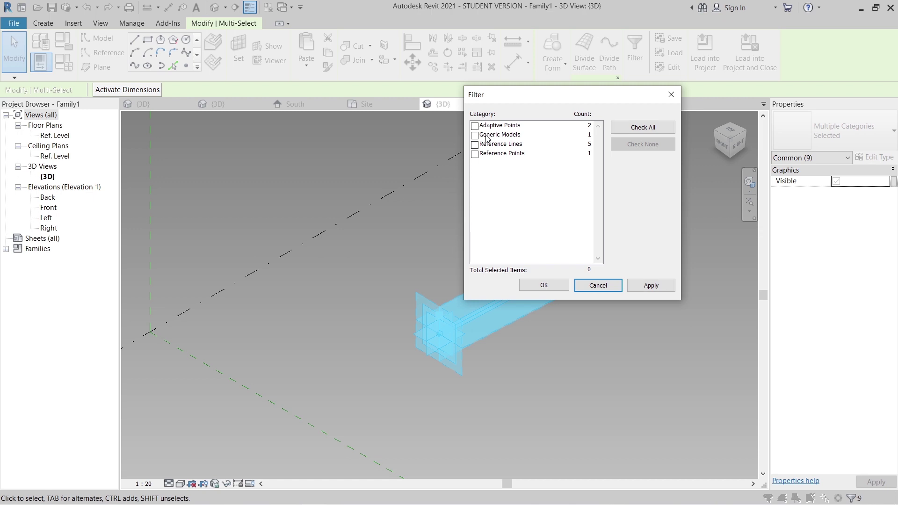
left_click(505, 135)
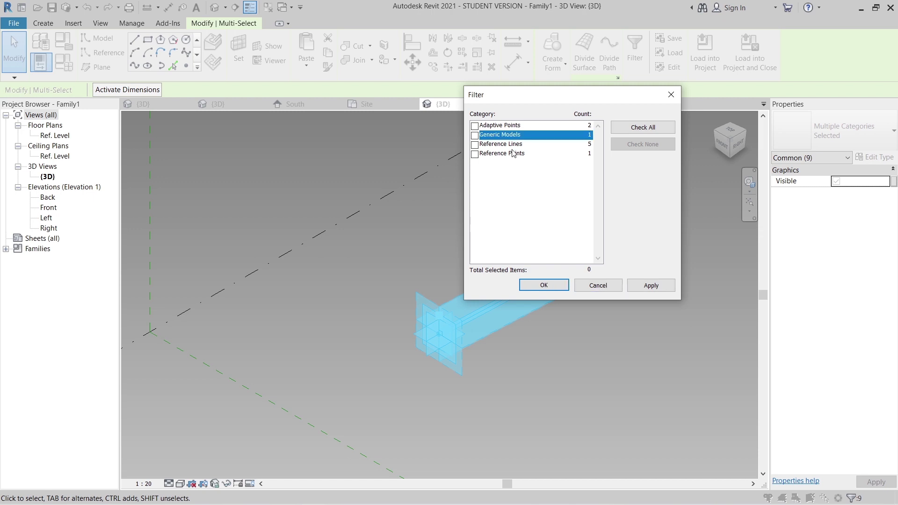
left_click(543, 285)
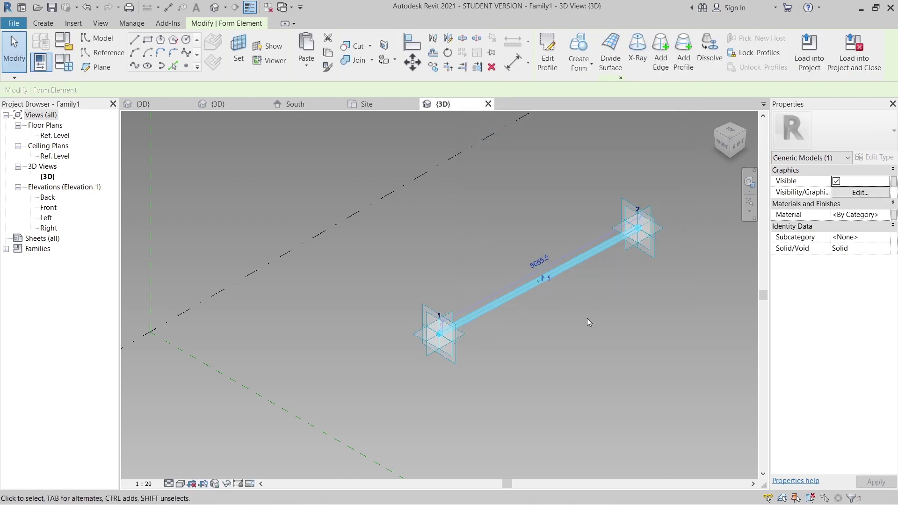
left_click(894, 217)
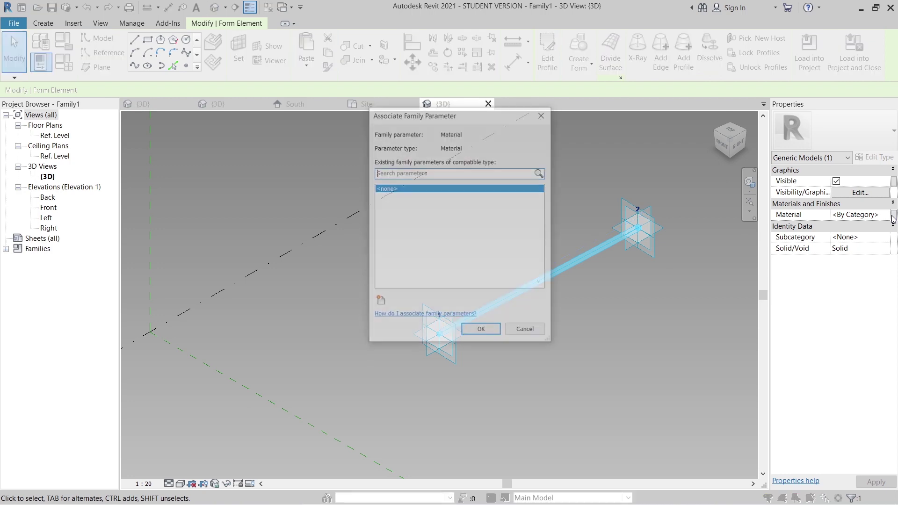
left_click(379, 303)
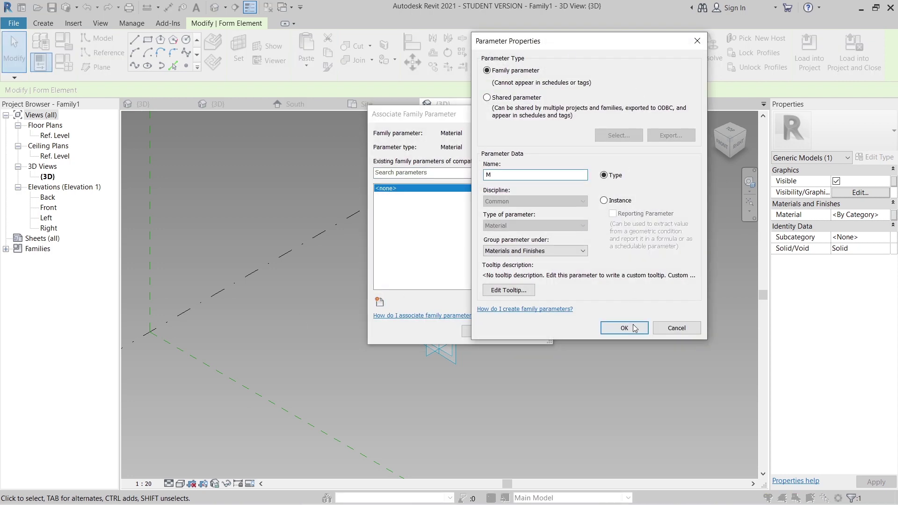
left_click(635, 328)
left_click(482, 331)
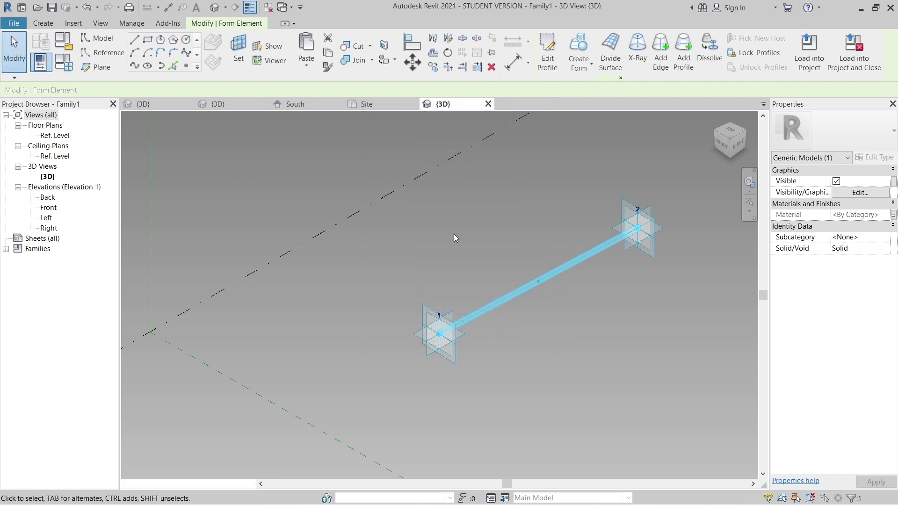
Load the adaptive beam family into Project1 only
left_click(809, 61)
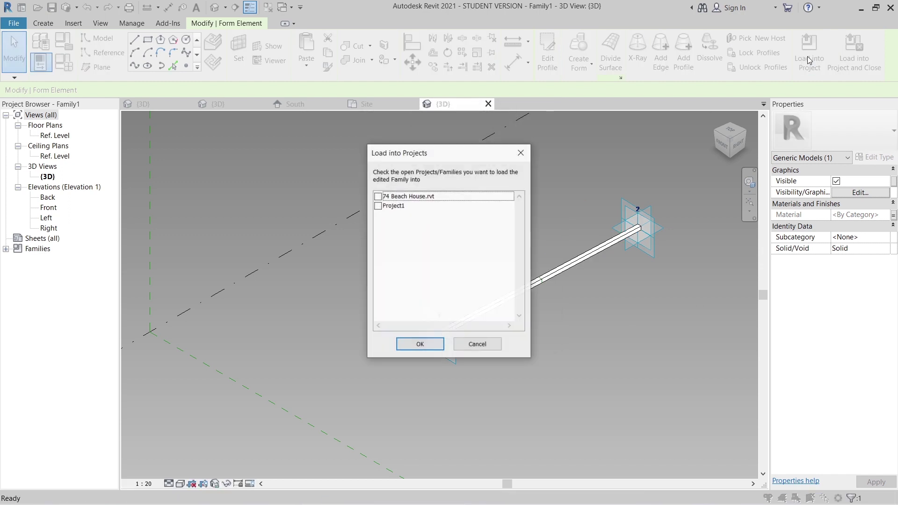
left_click(393, 206)
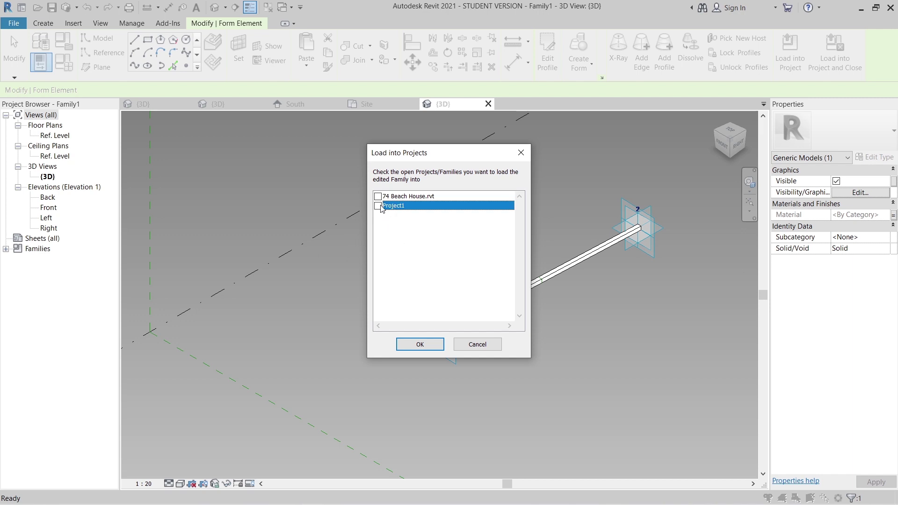
left_click(437, 345)
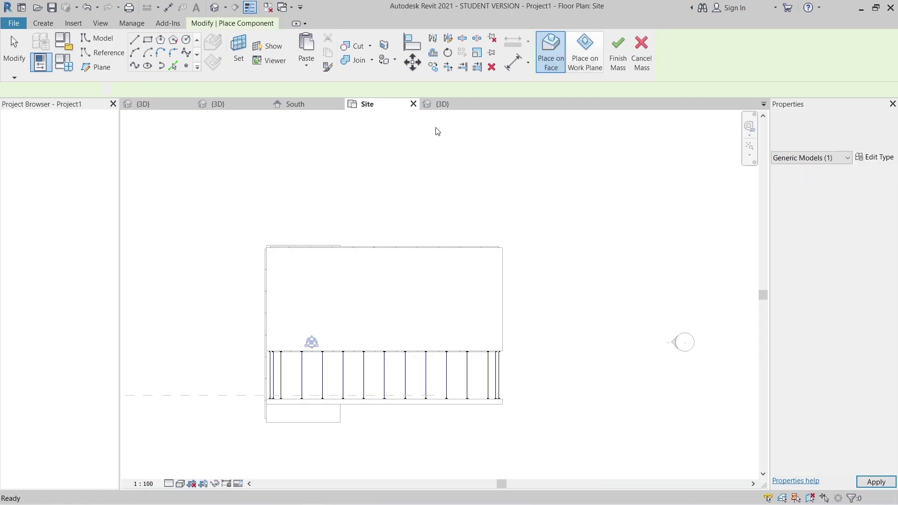
Switch to the 3D view of the linking mass and set its visual style to Wireframe
left_click(238, 103)
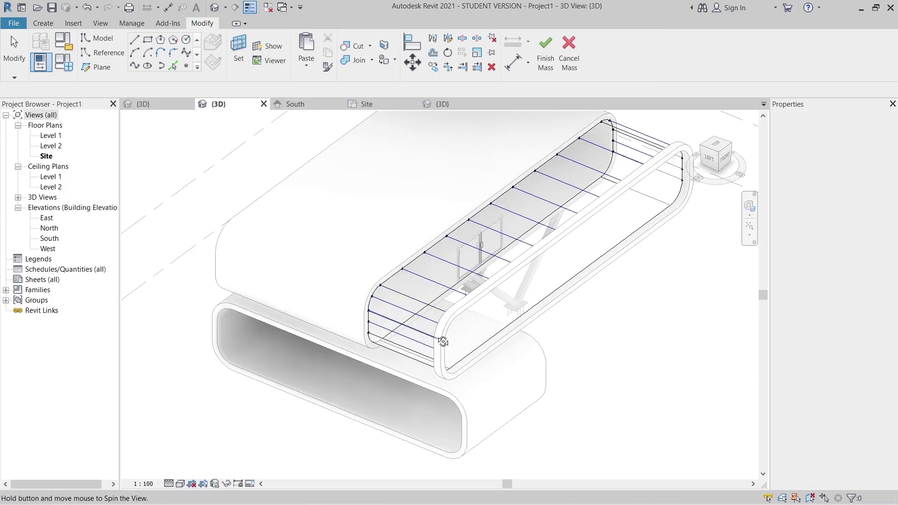
left_click(180, 484)
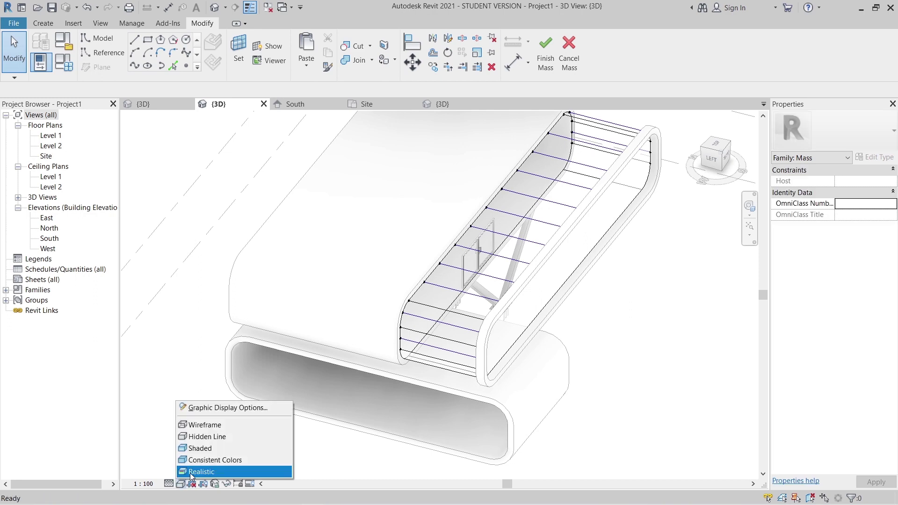
left_click(201, 424)
scroll(501, 367, "up", 5)
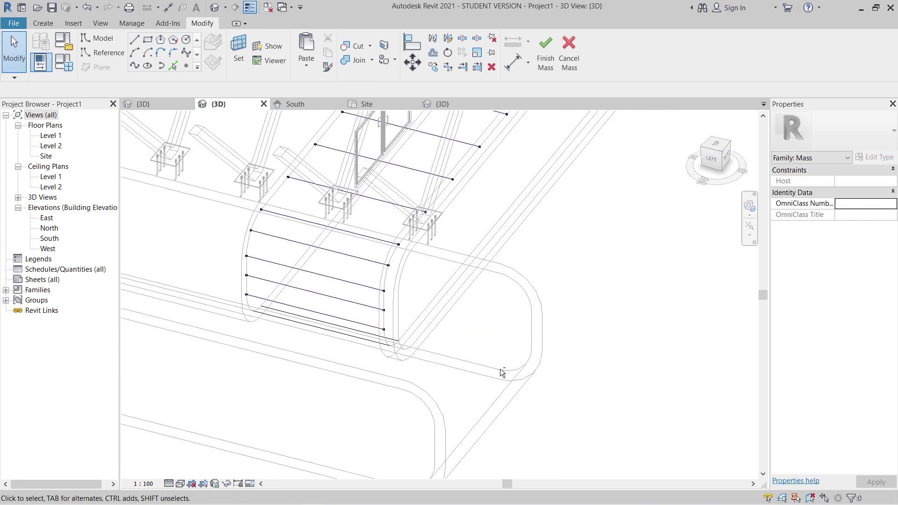
Place Family1 beams between the paired end nodes of the three lowest strip lines on the mass's near vertical end
left_click(43, 23)
left_click(309, 49)
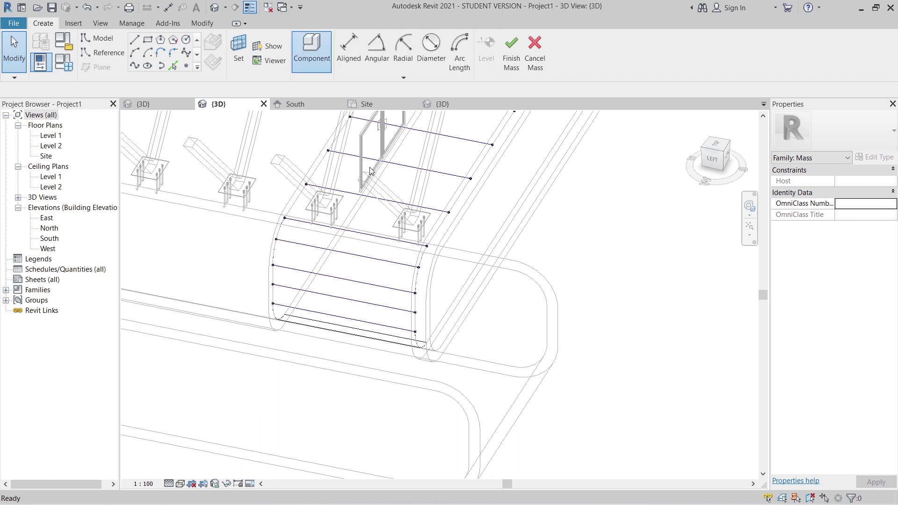
scroll(276, 327, "up", 4)
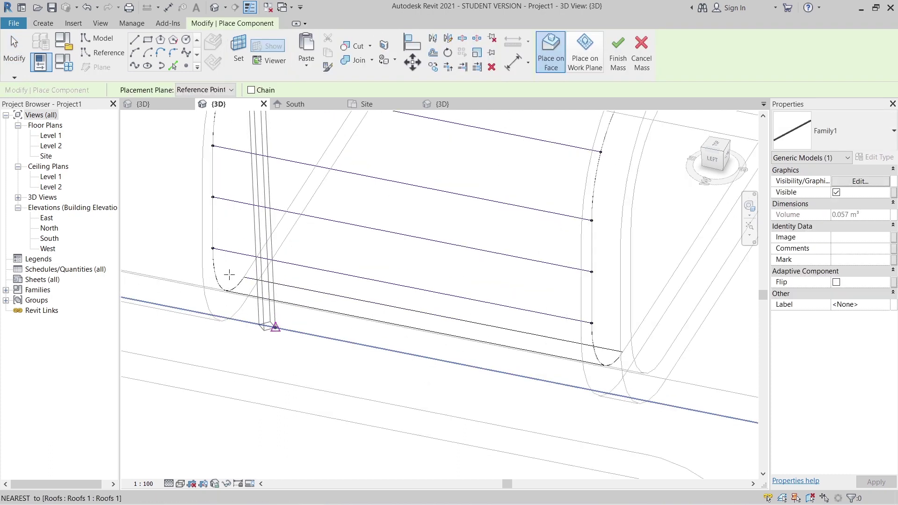
scroll(276, 327, "up", 1)
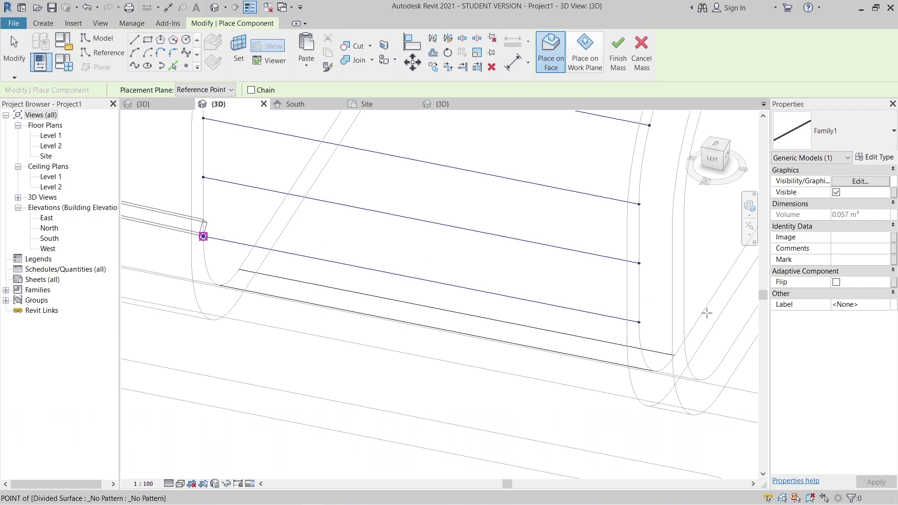
left_click(639, 323)
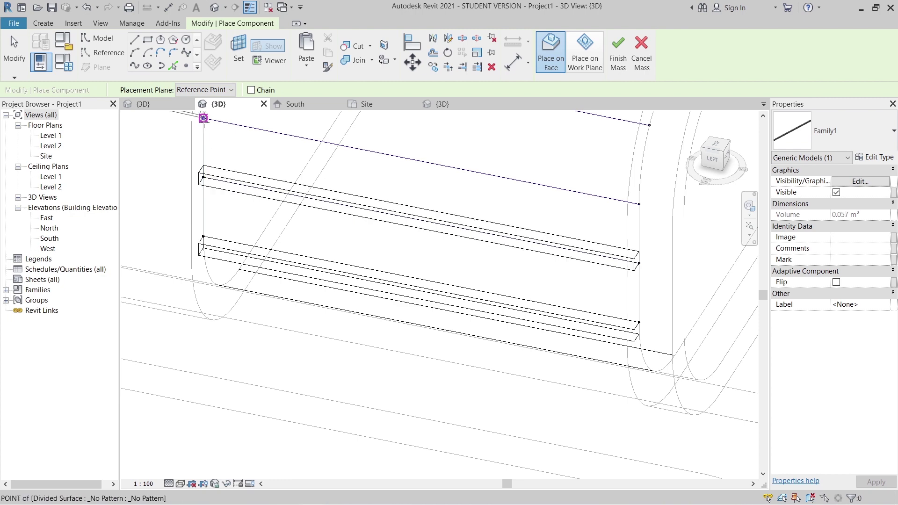
left_click(203, 117)
left_click(639, 204)
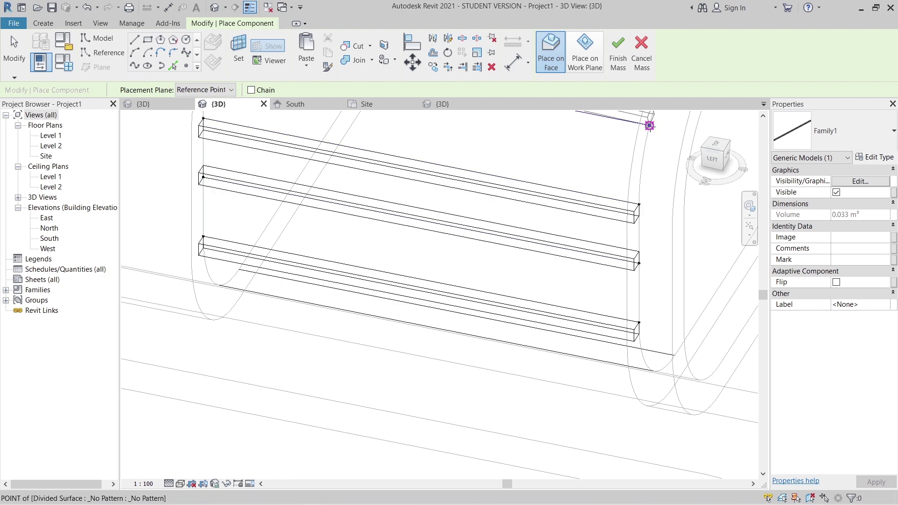
Continue placing Family1 beams node to node over the curved corner and along the roof strip lines
middle_click_drag(535, 231, 637, 382)
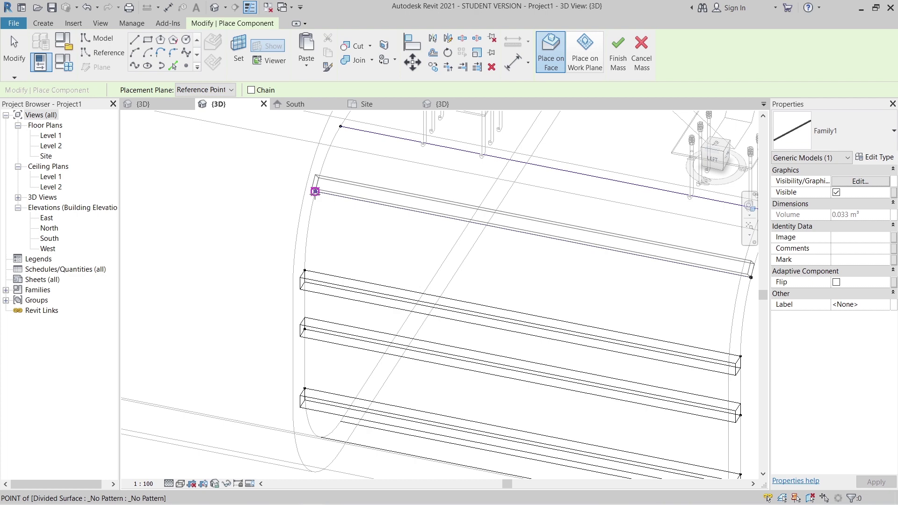
middle_click_drag(366, 253, 341, 336)
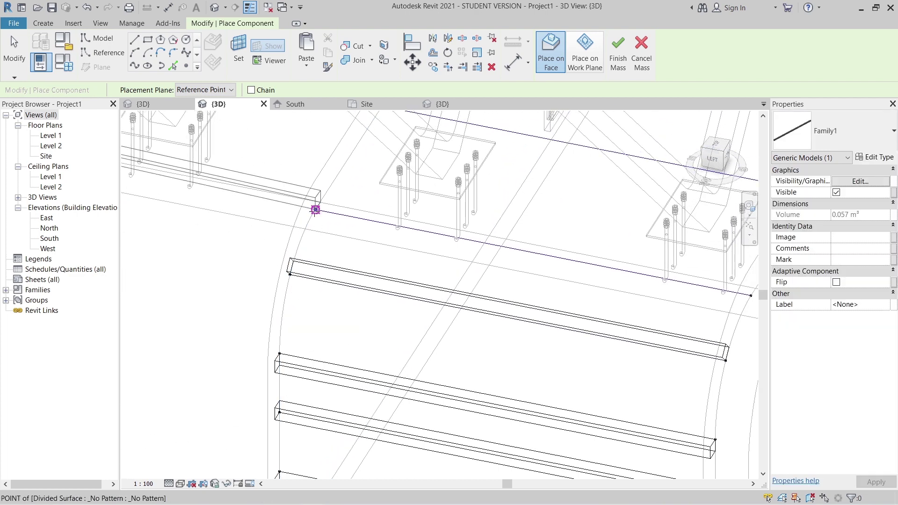
scroll(547, 253, "down", 2)
middle_click_drag(547, 253, 426, 261)
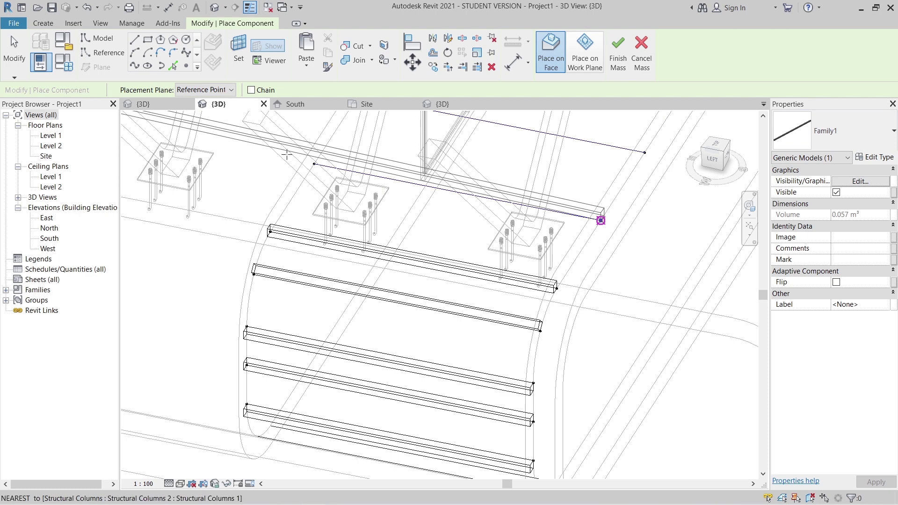
middle_click_drag(314, 161, 361, 297)
middle_click(559, 341)
middle_click(559, 342)
Place five Family1 beams at the mass's opposite end, three on the vertical strip lines and two around the curved corner
middle_click_drag(543, 323, 392, 272, "shift")
middle_click_drag(506, 357, 477, 370, "shift")
scroll(427, 279, "up", 6)
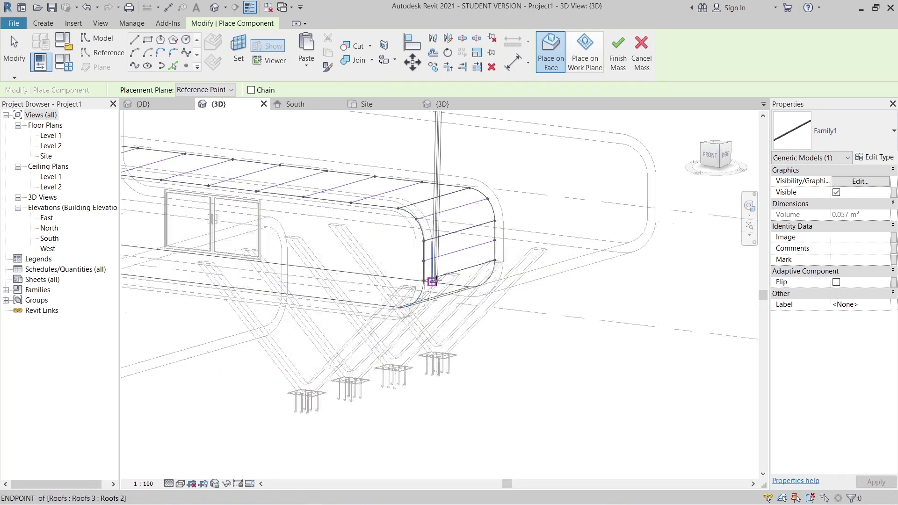
left_click(402, 281)
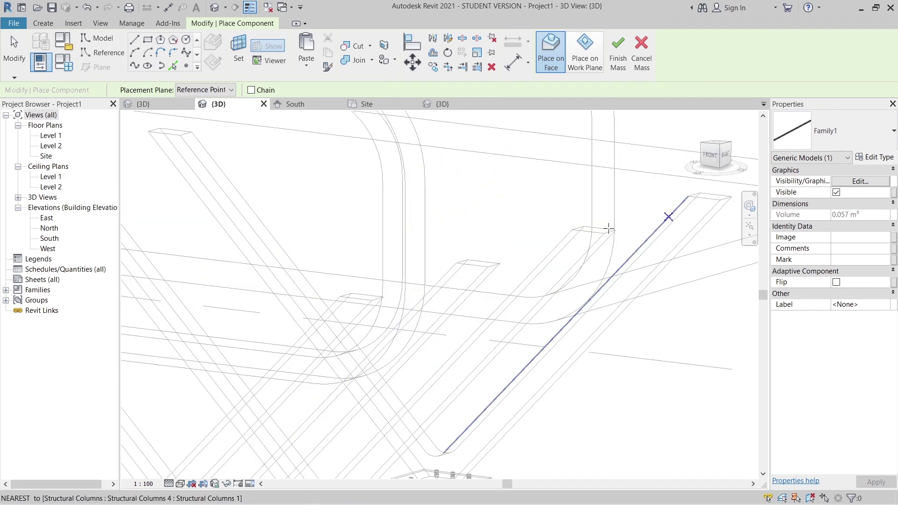
left_click(592, 226)
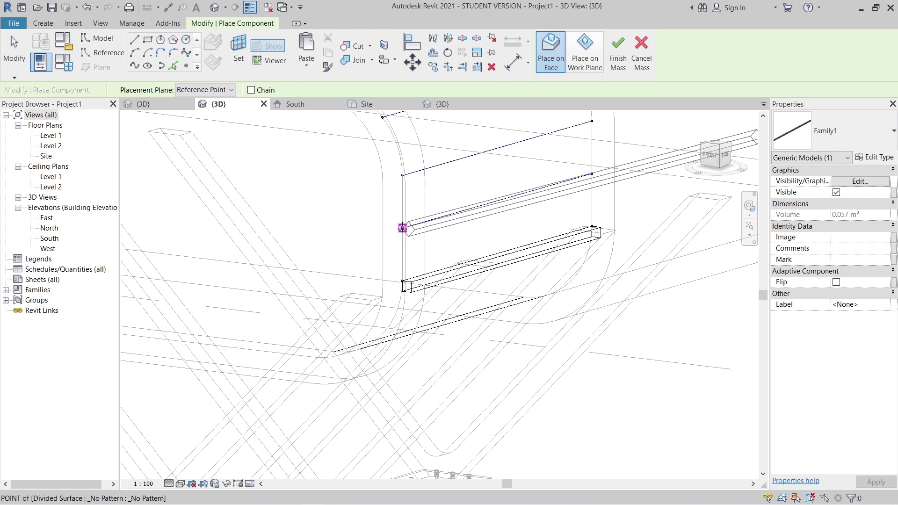
left_click(403, 175)
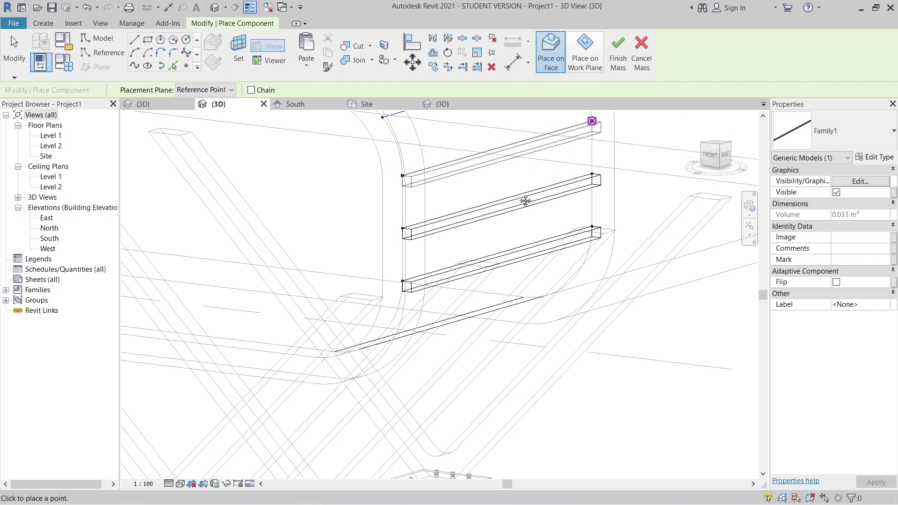
middle_click_drag(518, 188, 529, 289)
left_click(393, 217)
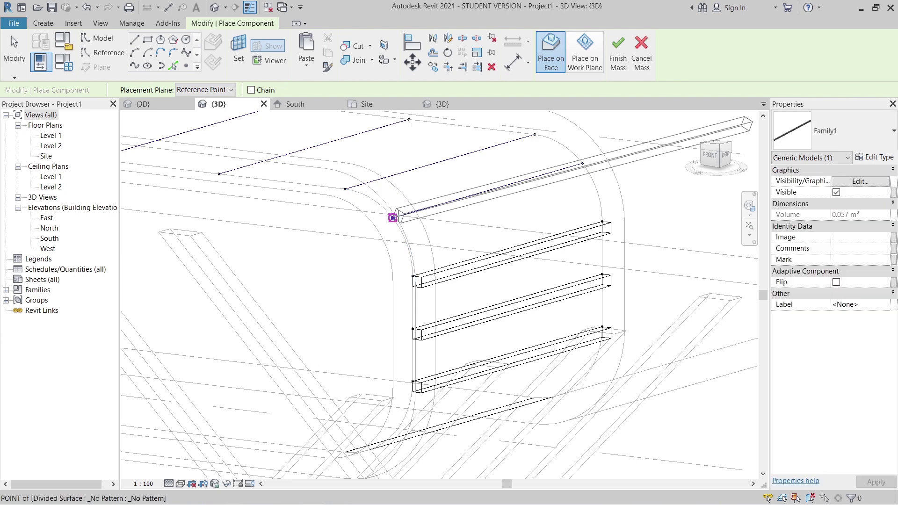
left_click(345, 189)
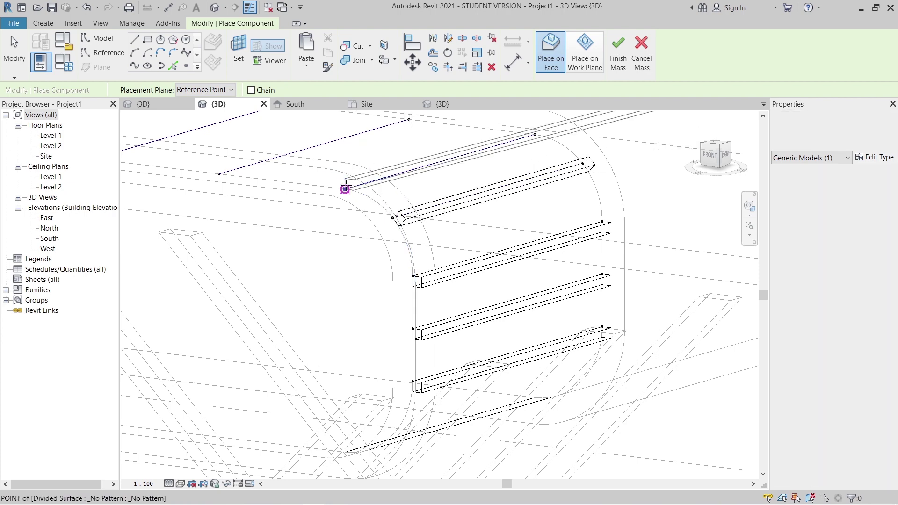
scroll(486, 188, "down", 1)
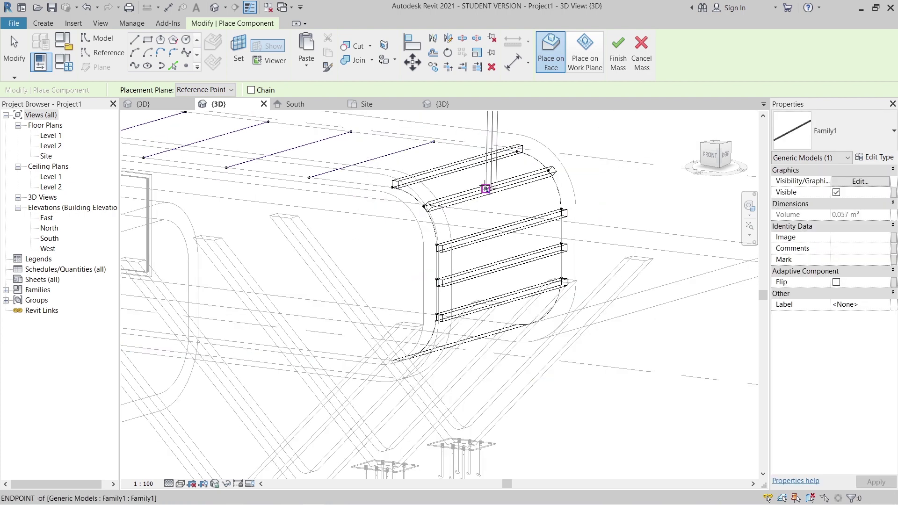
scroll(485, 187, "up", 1)
key("Escape")
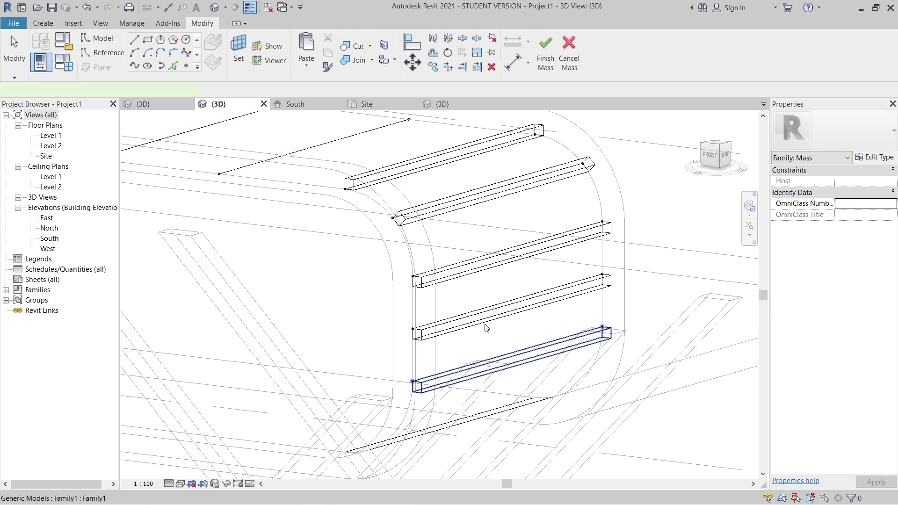
Turn on Flip for the five Family1 beams on the vertical and curved strips at the mass's near end
left_click(487, 328)
left_click(485, 279, "ctrl")
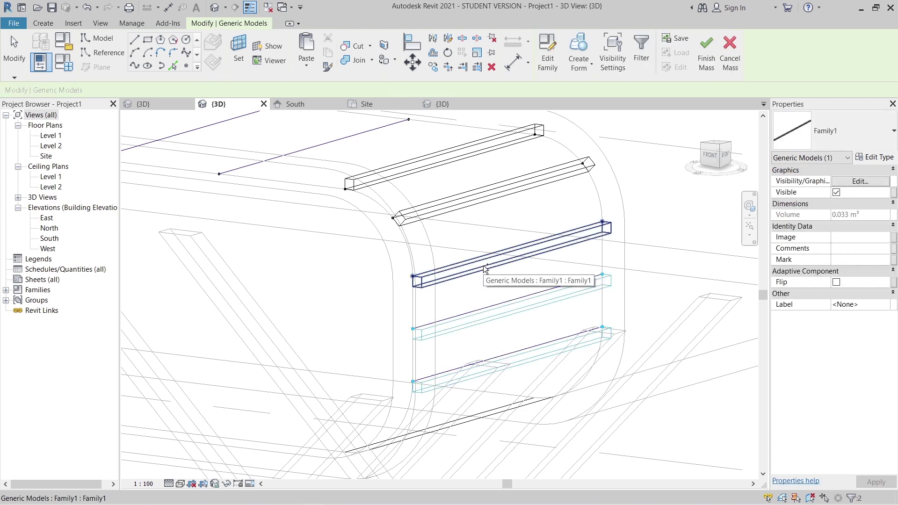
left_click(478, 205, "ctrl")
left_click(420, 177, "ctrl")
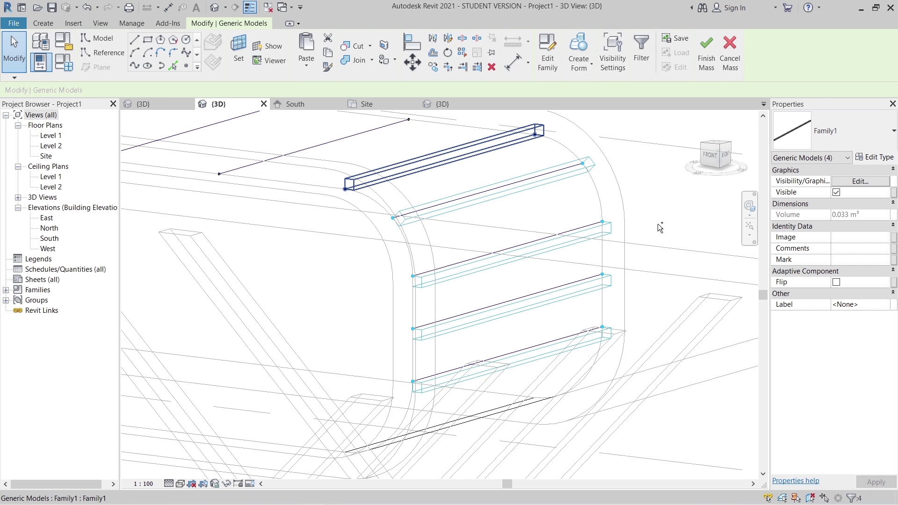
left_click(836, 282)
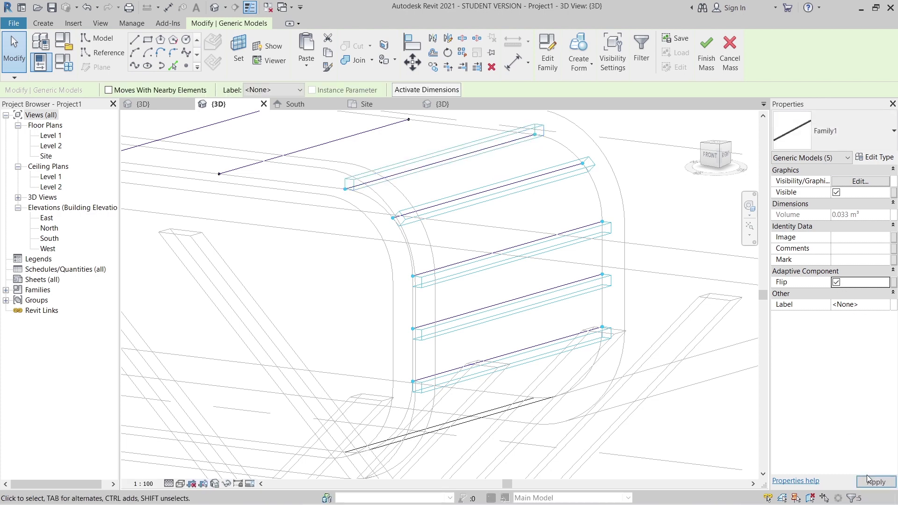
Turn on Flip for the matching five Family1 beams at the mass's opposite end
scroll(434, 319, "down", 3)
mouse_move(398, 438)
middle_mouse_down()
mouse_move(512, 407)
mouse_move(388, 432)
middle_mouse_up()
scroll(503, 376, "down", 2)
middle_click_drag(511, 375, 537, 100, "shift")
scroll(549, 428, "up", 2)
left_click(574, 443)
scroll(327, 262, "up", 3)
middle_click_drag(327, 262, 376, 304, "shift")
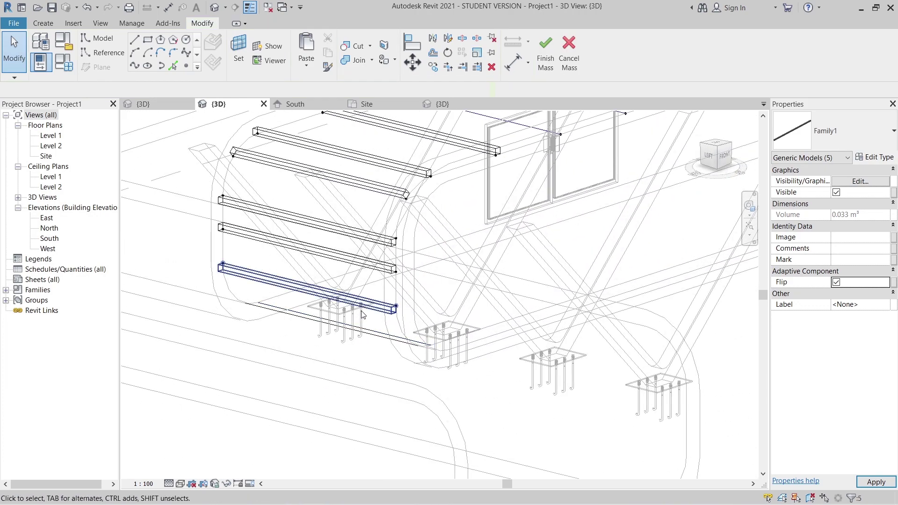
left_click(367, 273)
left_click(374, 264, "ctrl")
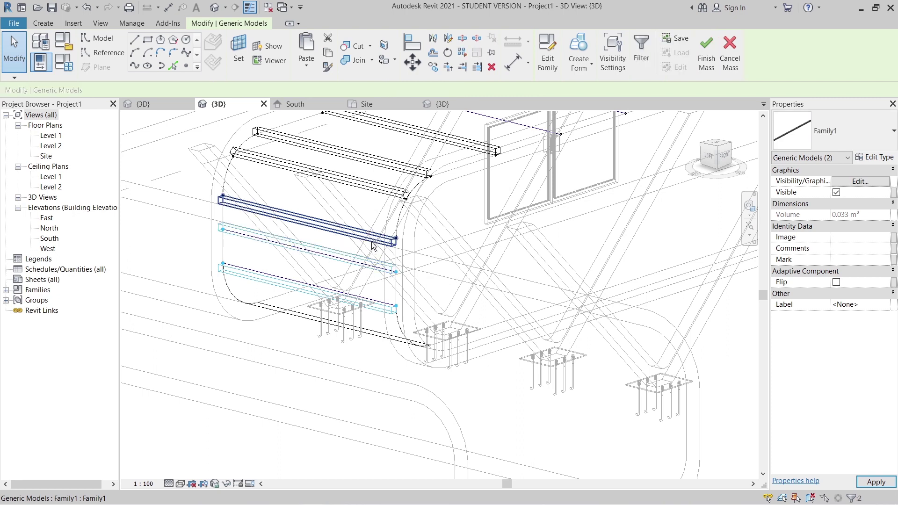
left_click(373, 244, "ctrl")
left_click(397, 189, "ctrl")
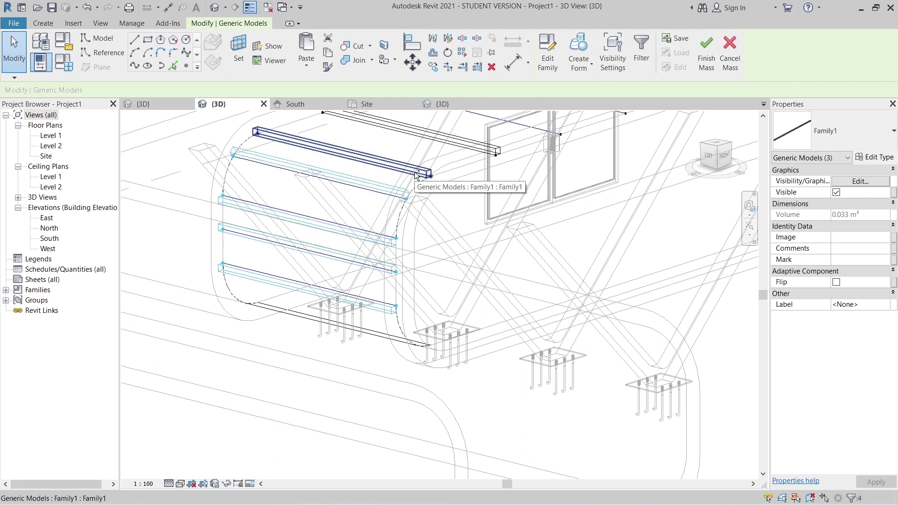
left_click(866, 481)
Turn on Flip for the first roof beam and repeat that beam over the remaining roof strip nodes
middle_click_drag(605, 252, 566, 406)
left_click(838, 282)
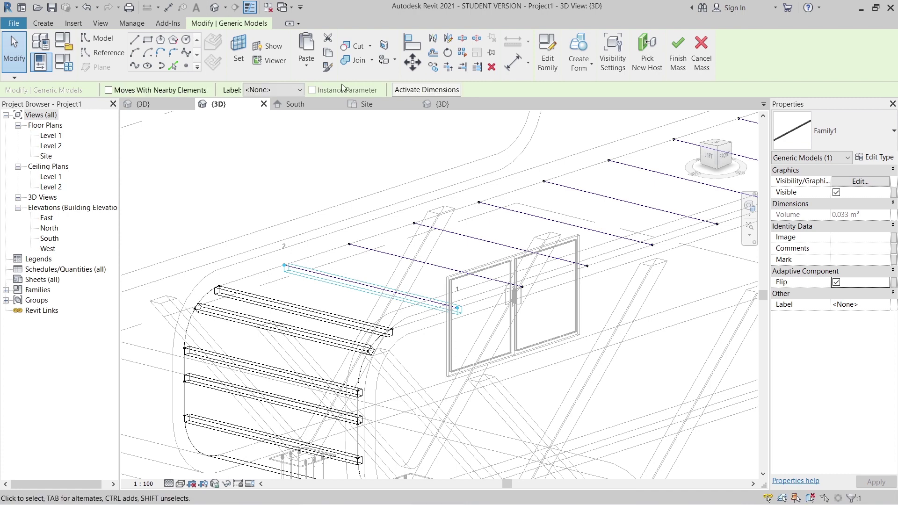
left_click(463, 52)
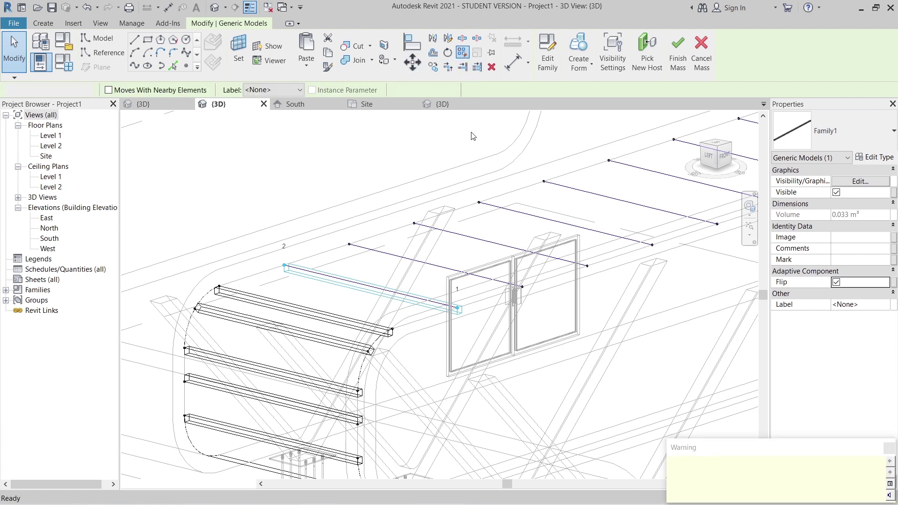
scroll(256, 320, "up", 4)
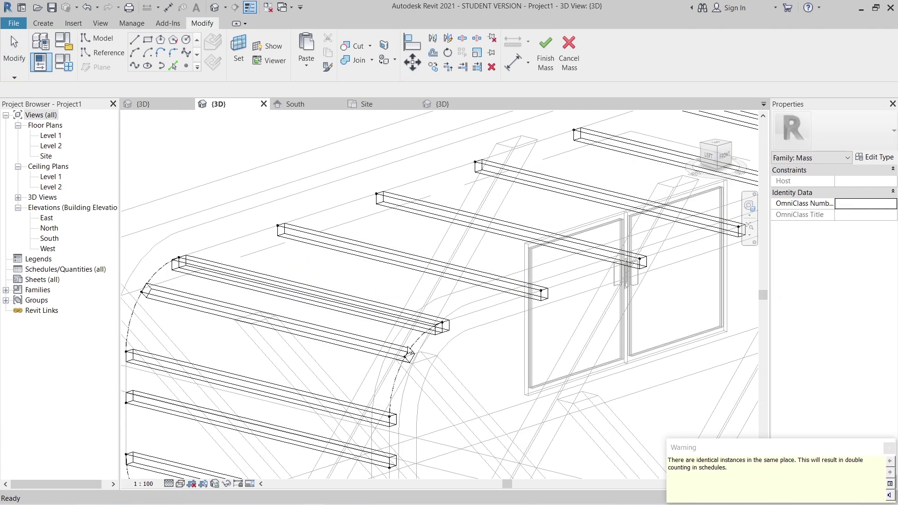
Delete the duplicate beam at the curved corner, finish the mass and dismiss the save reminder
left_click(453, 323)
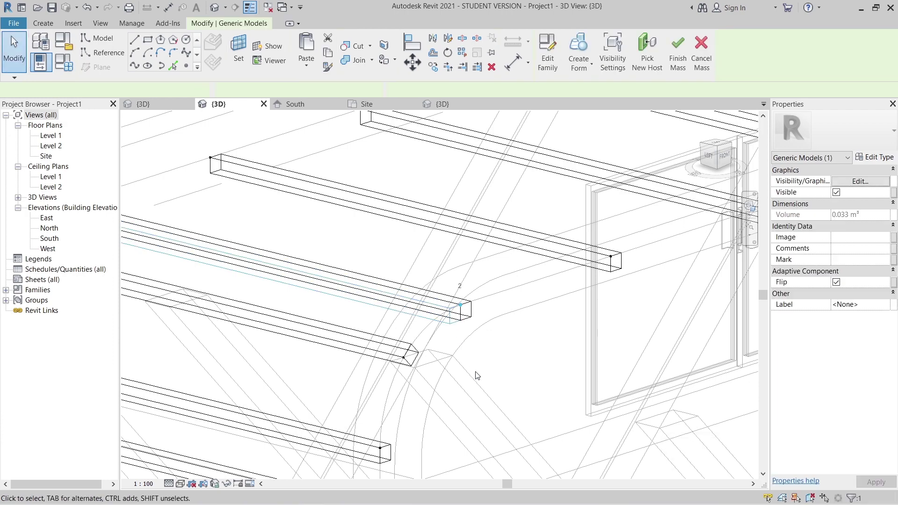
key("Delete")
scroll(475, 374, "down", 7)
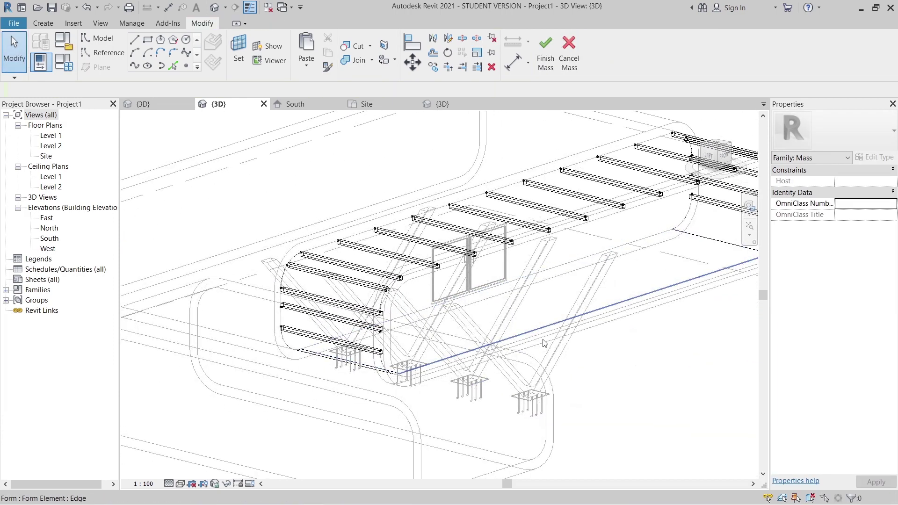
middle_click_drag(744, 425, 587, 379, "shift")
scroll(575, 381, "down", 1)
scroll(523, 377, "down", 2)
middle_click_drag(521, 376, 533, 356)
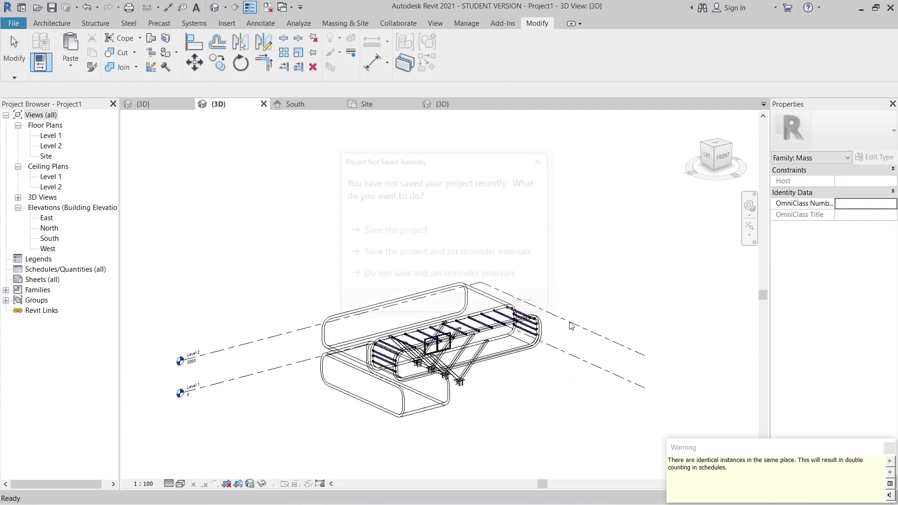
left_click(542, 159)
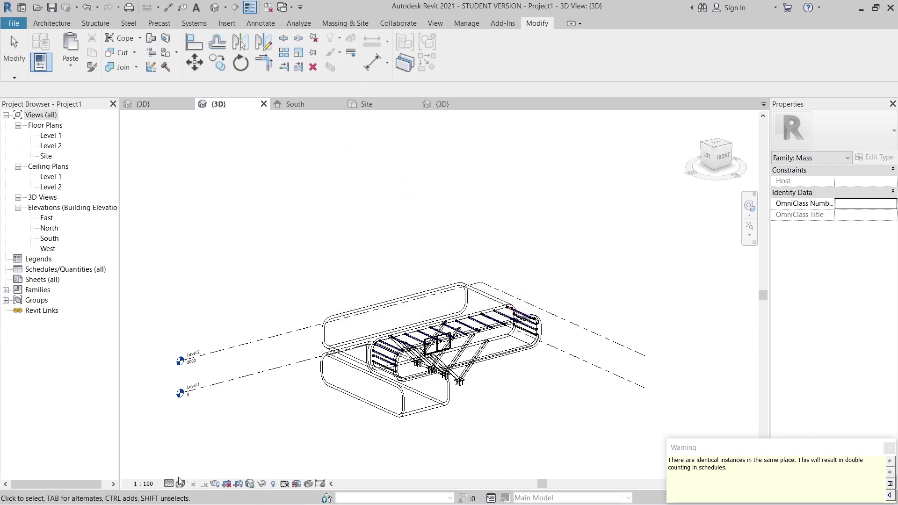
Set the 3D view's visual style to Hidden Line
left_click(169, 483)
left_click(180, 484)
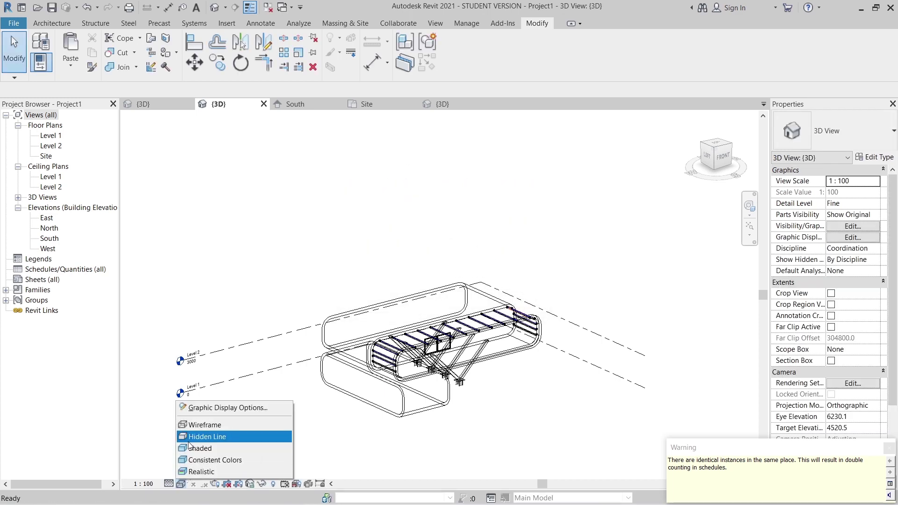
left_click(201, 434)
middle_click_drag(480, 435, 527, 438)
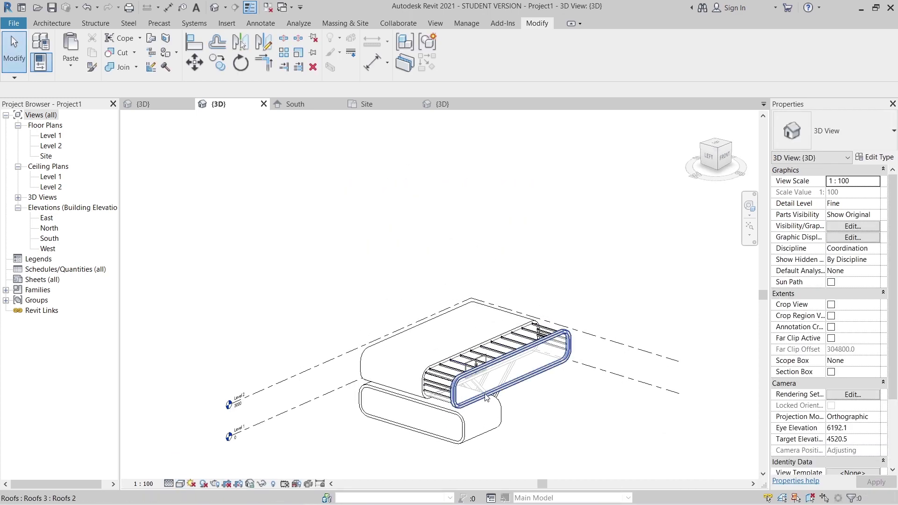
scroll(498, 402, "up", 3)
Switch the mass display to Show Mass by View Settings
left_click(347, 24)
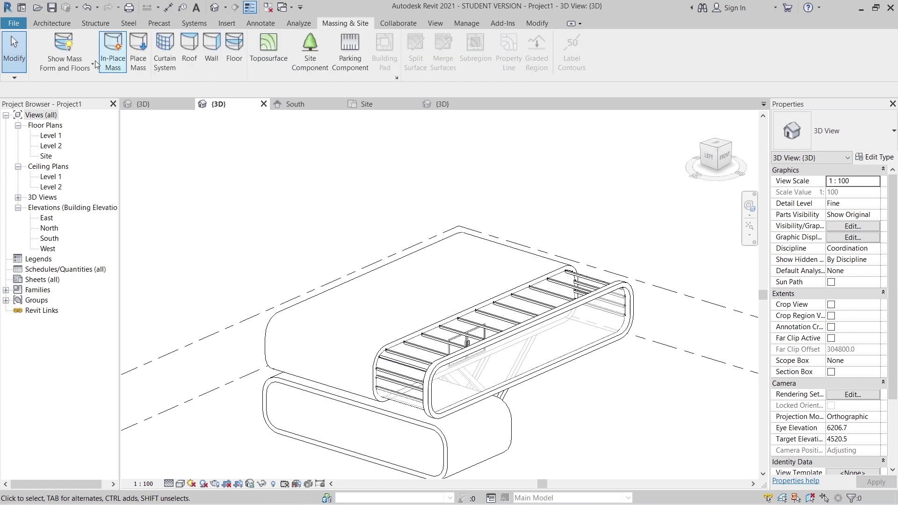
middle_click_drag(423, 397, 389, 365, "shift")
scroll(470, 373, "up", 2)
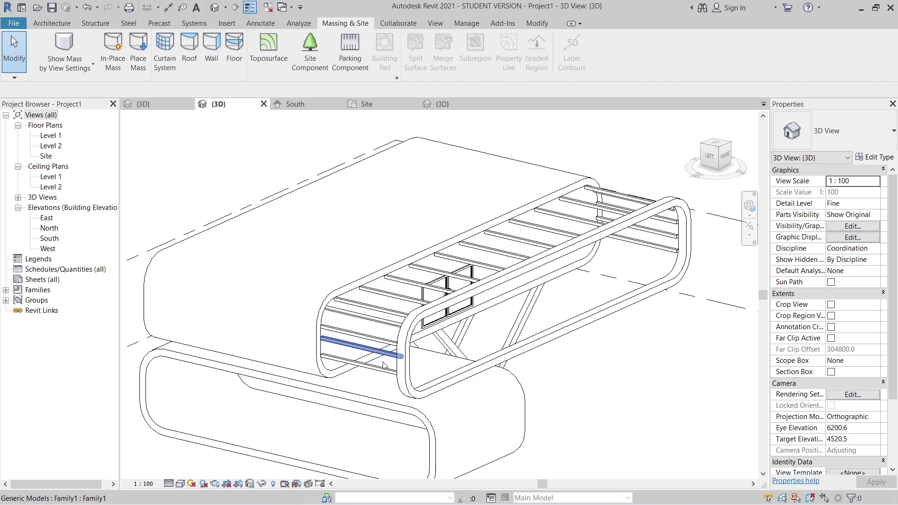
Copy the front rounded roof frame and paste it aligned to the same place
left_click(456, 387)
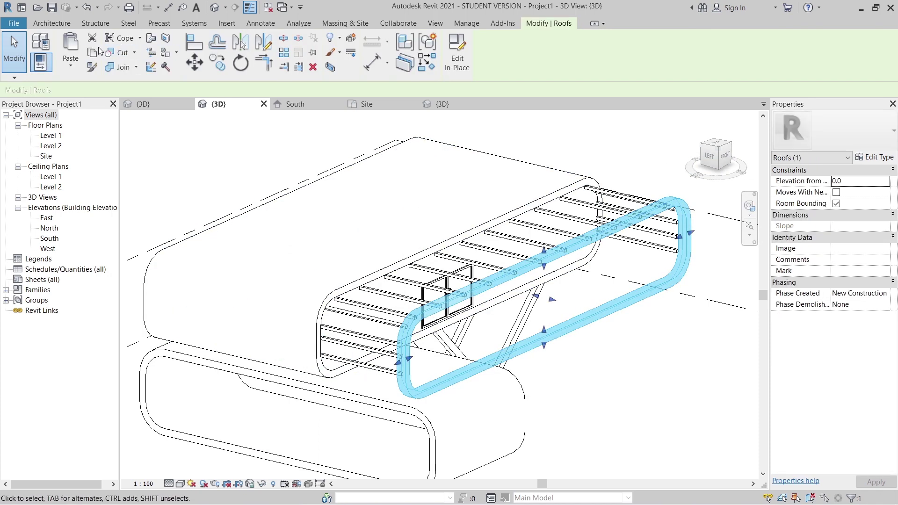
left_click(75, 69)
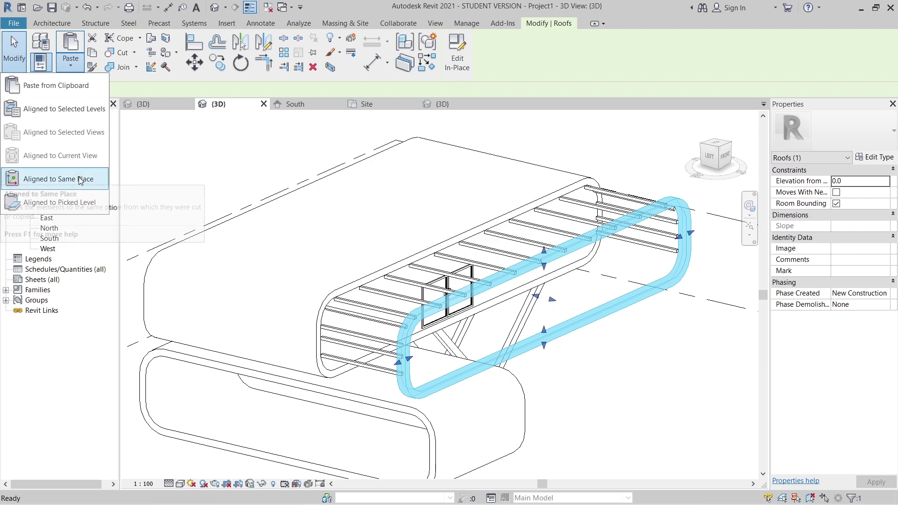
left_click(78, 179)
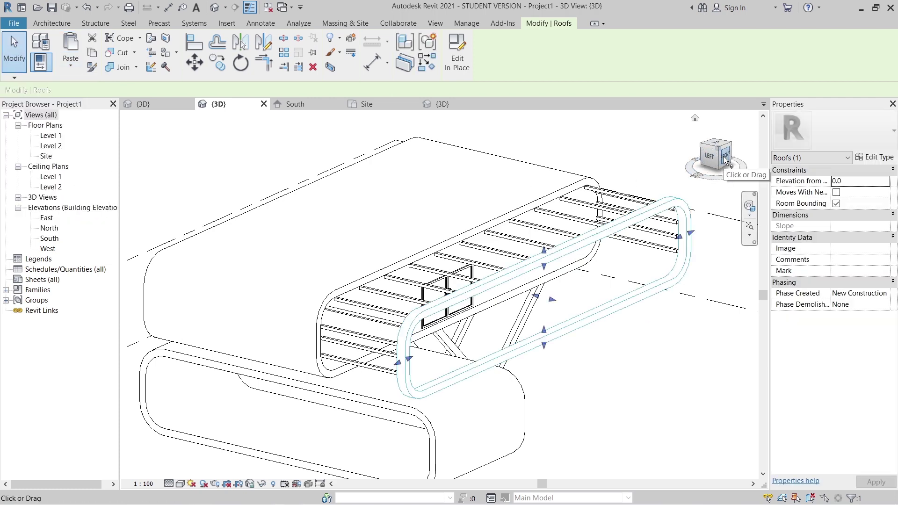
Stretch the copied frame back to the upper volume's face and trim its front to the original frame, about 3266 mm deep
left_click_drag(537, 299, 464, 270)
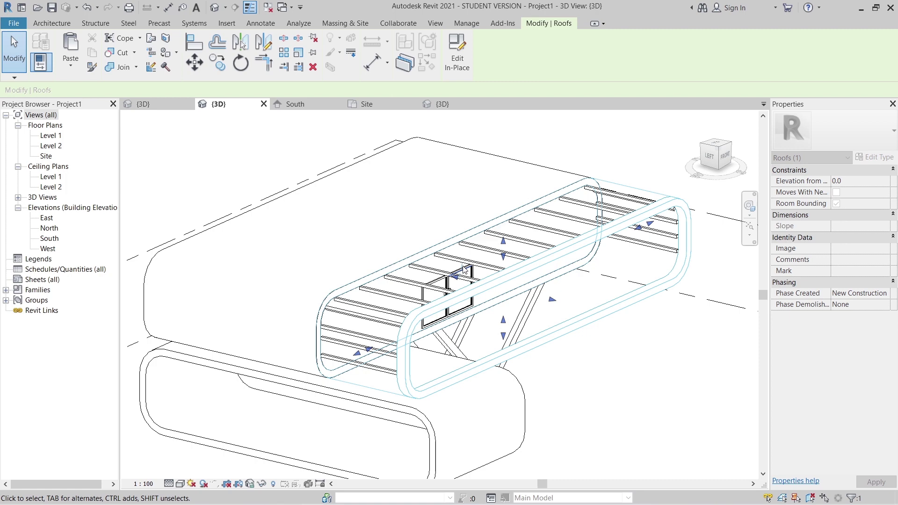
middle_click_drag(555, 403, 463, 318, "shift")
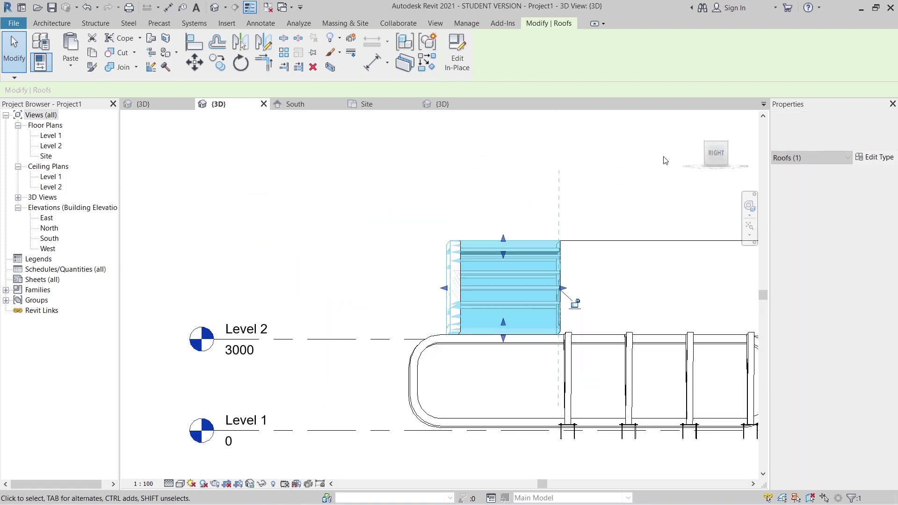
left_click(716, 156)
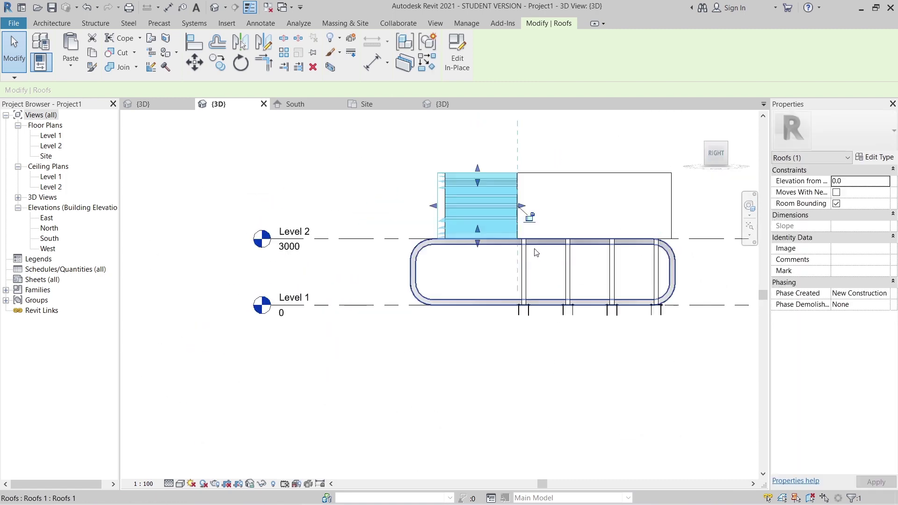
scroll(535, 257, "up", 5)
middle_click_drag(468, 120, 547, 300)
middle_click_drag(584, 345, 586, 307)
left_click_drag(570, 308, 578, 306)
left_click_drag(333, 308, 360, 305)
middle_click_drag(279, 306, 367, 331, "shift")
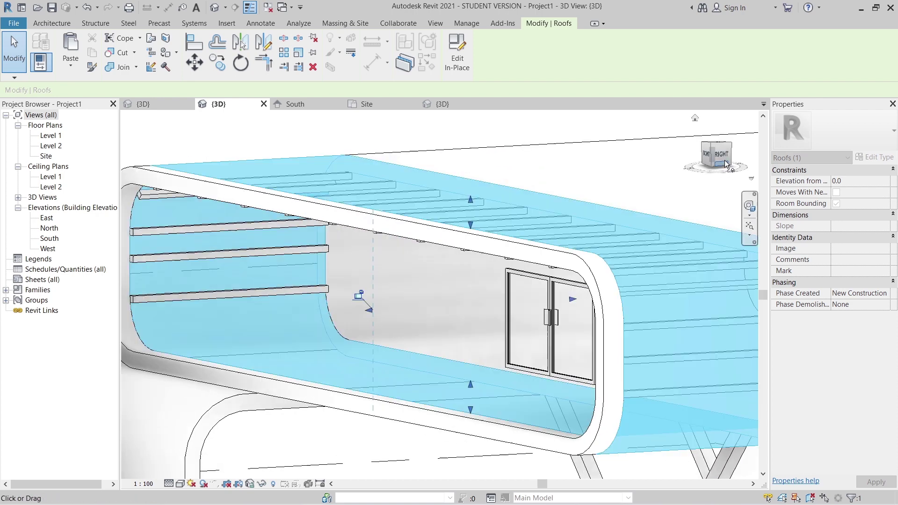
Edit the copied frame's extrusion profile from the front and delete the upper part of both its inner and outer outlines
left_click(720, 160)
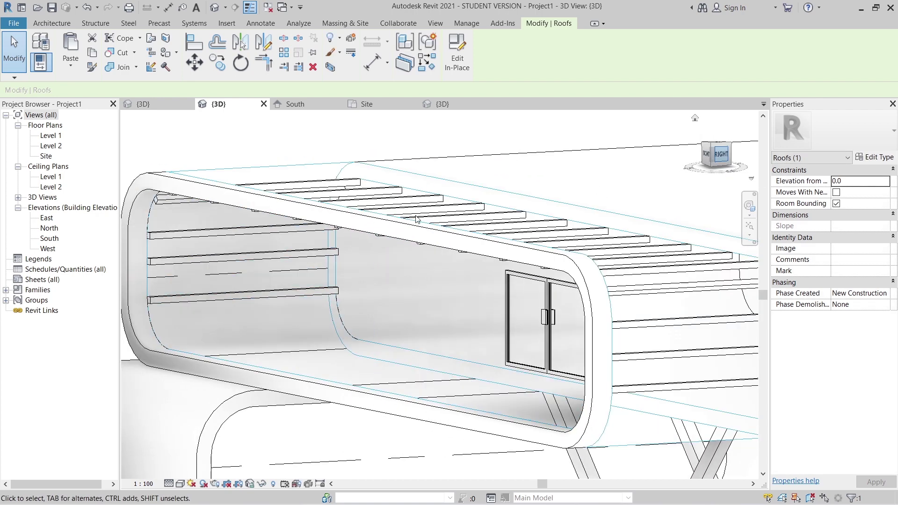
middle_click_drag(468, 257, 562, 283, "shift")
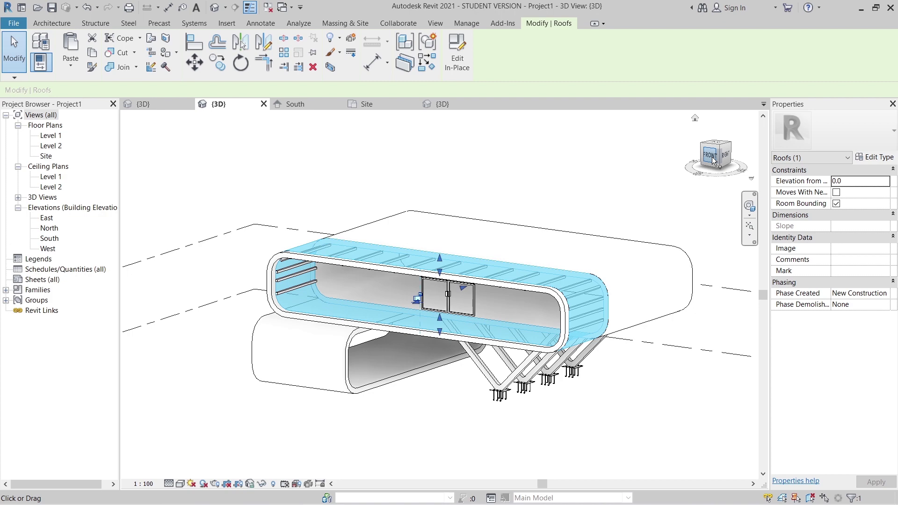
left_click(714, 160)
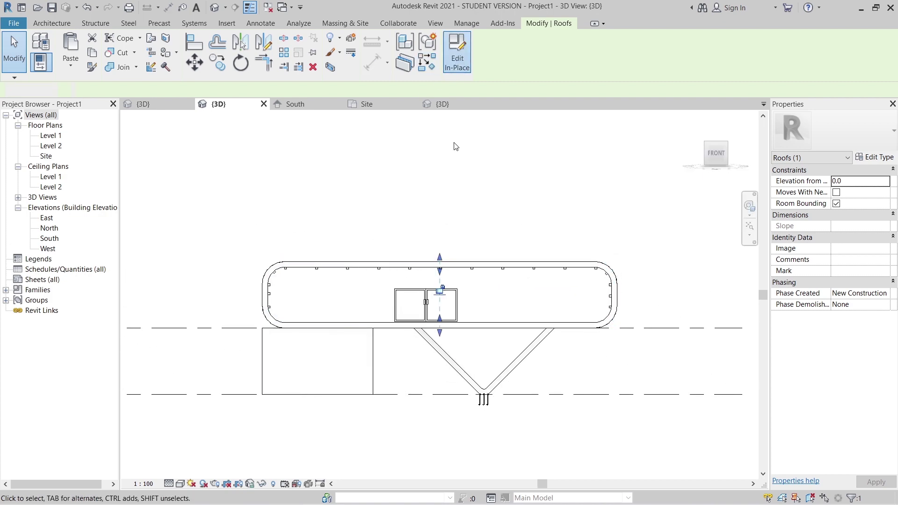
left_click(452, 262)
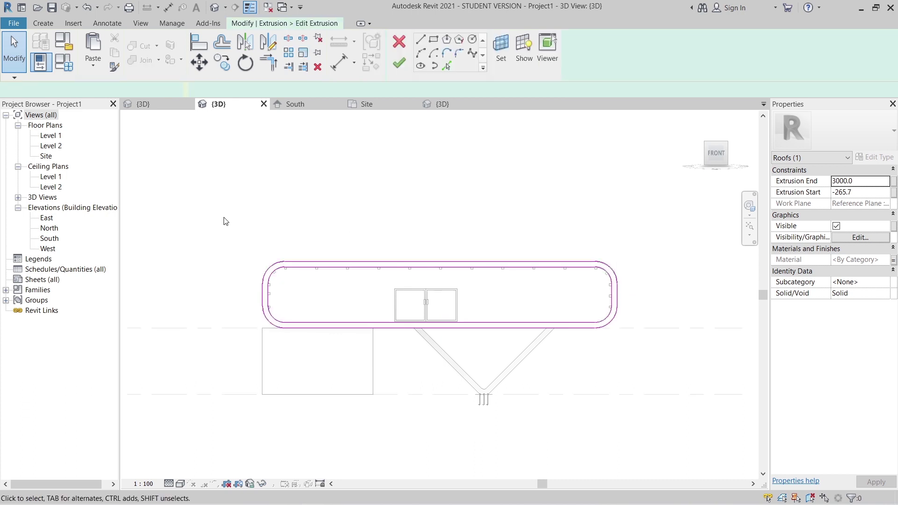
left_click_drag(513, 301, 633, 318)
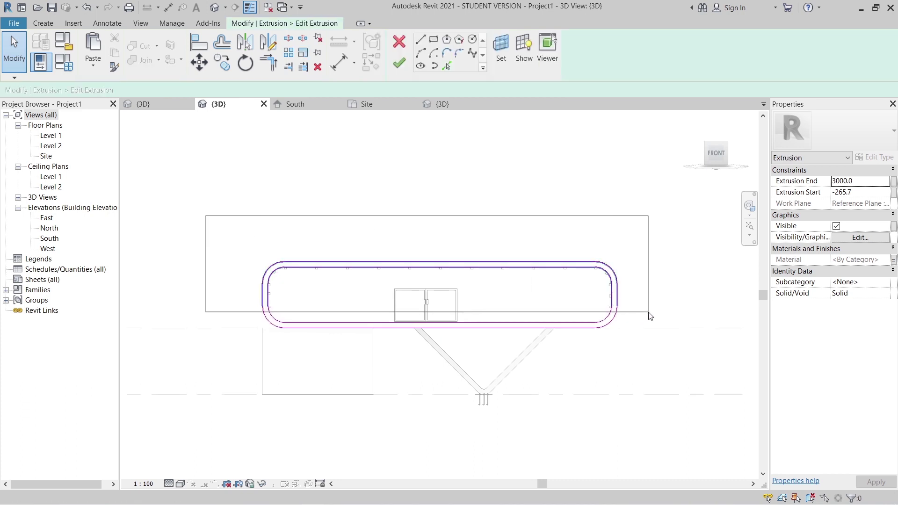
left_click_drag(649, 313, 649, 312)
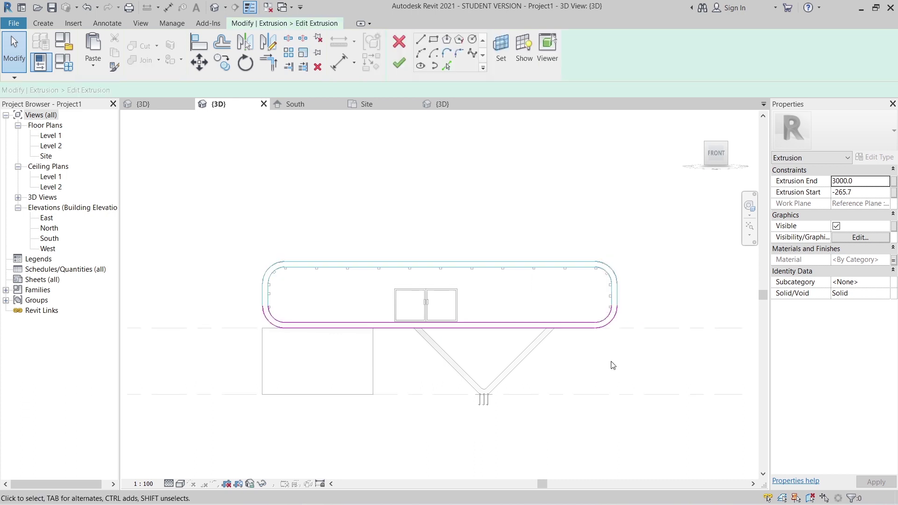
key("Delete")
Close both open ends of the remaining lower profile with short lines and finish the extrusion sketch
key("i")
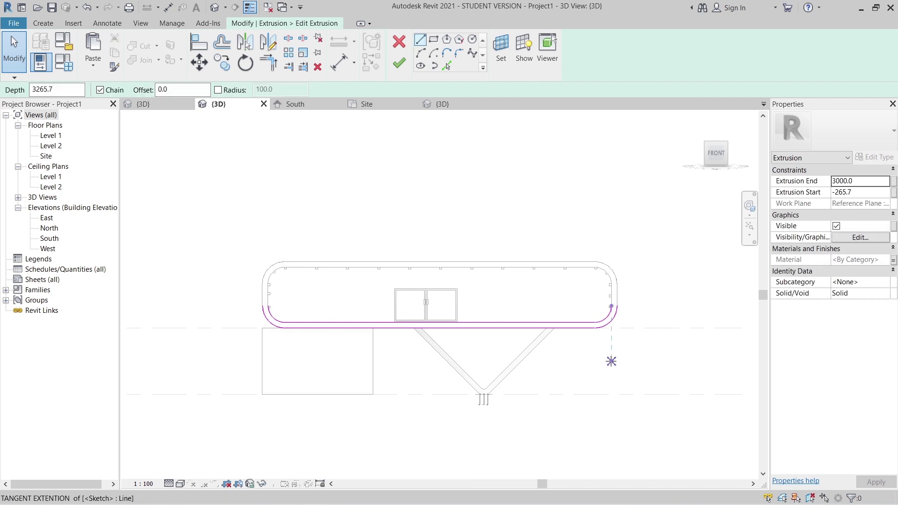
scroll(611, 362, "up", 4)
left_click(613, 234)
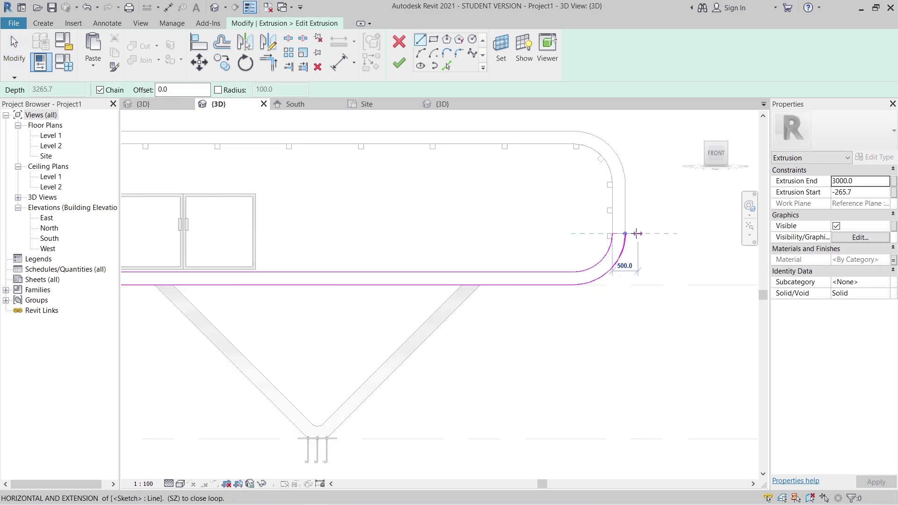
left_click(625, 234)
scroll(627, 265, "down", 1)
scroll(445, 293, "down", 2)
middle_click_drag(131, 276, 421, 303)
scroll(390, 300, "up", 4)
left_click(399, 293)
left_click(379, 293)
key("Escape")
scroll(437, 282, "down", 3)
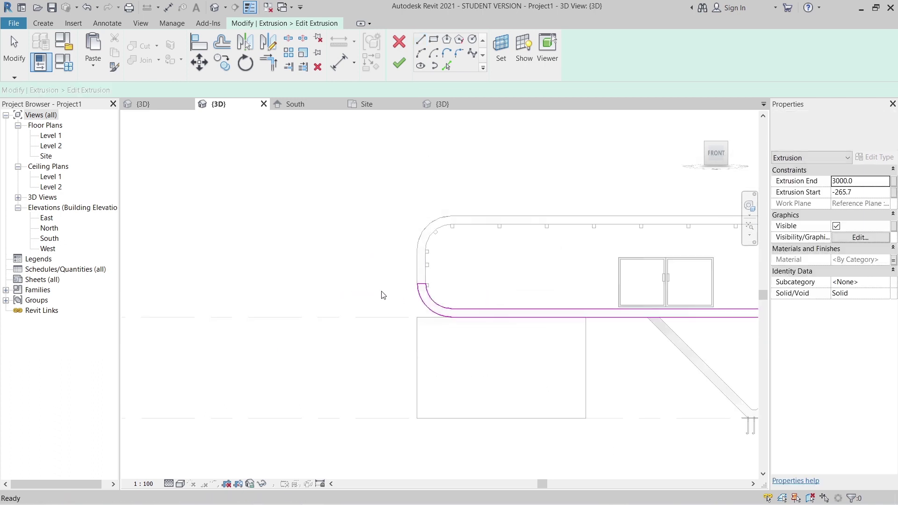
left_click(399, 63)
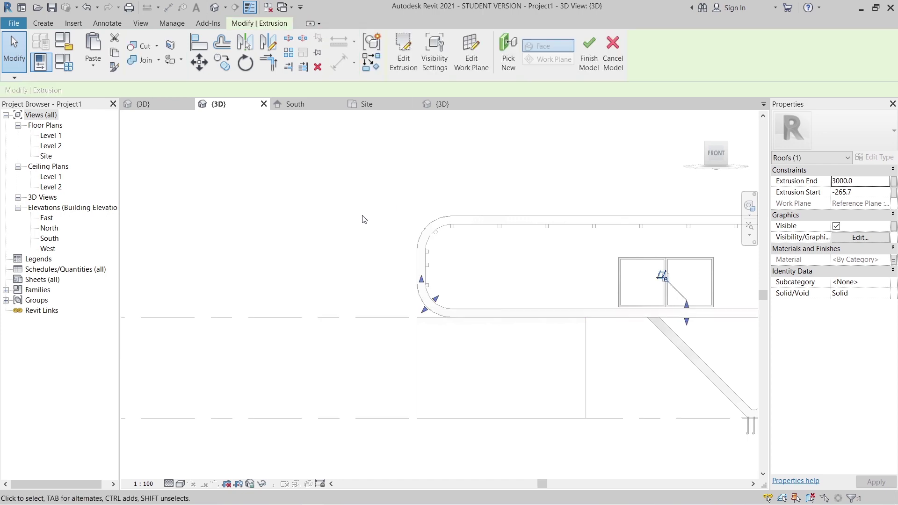
mouse_move(347, 283)
middle_mouse_down("shift")
mouse_move(399, 322)
mouse_move(410, 349)
middle_mouse_up("shift")
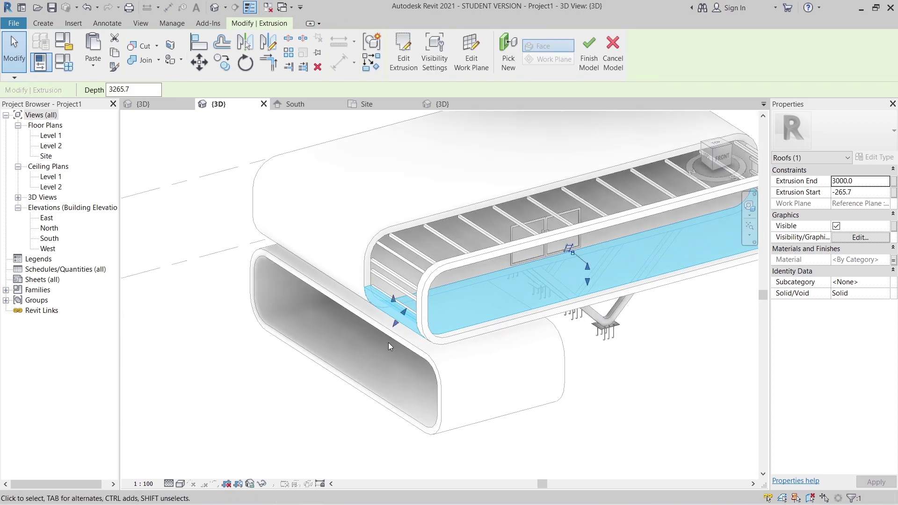
Finish the in-place lower floor shell and join its geometry with the front rounded roof frame
scroll(355, 294, "up", 2)
scroll(486, 364, "up", 1)
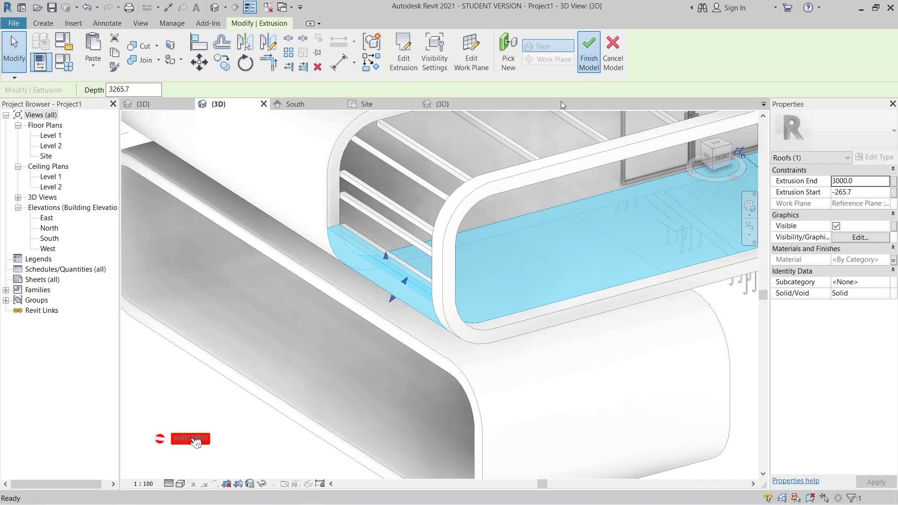
left_click(589, 54)
left_click(123, 67)
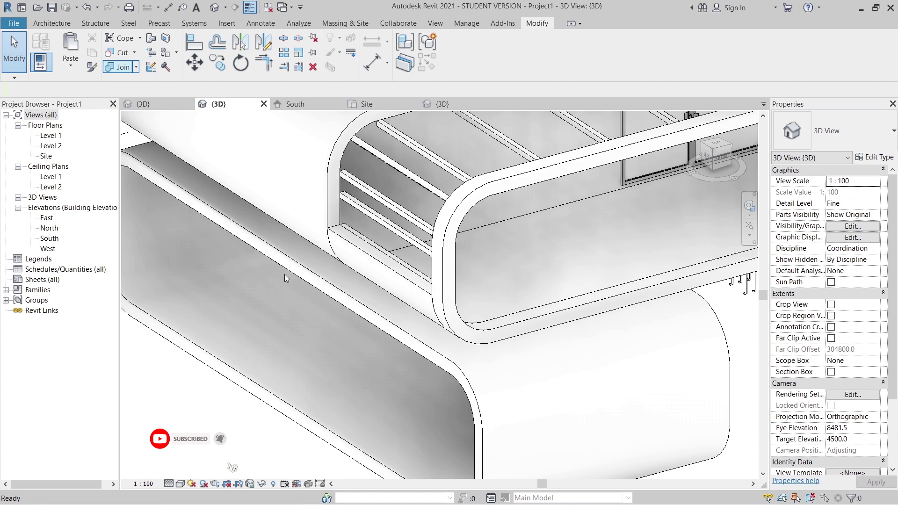
left_click(472, 225)
left_click(487, 231)
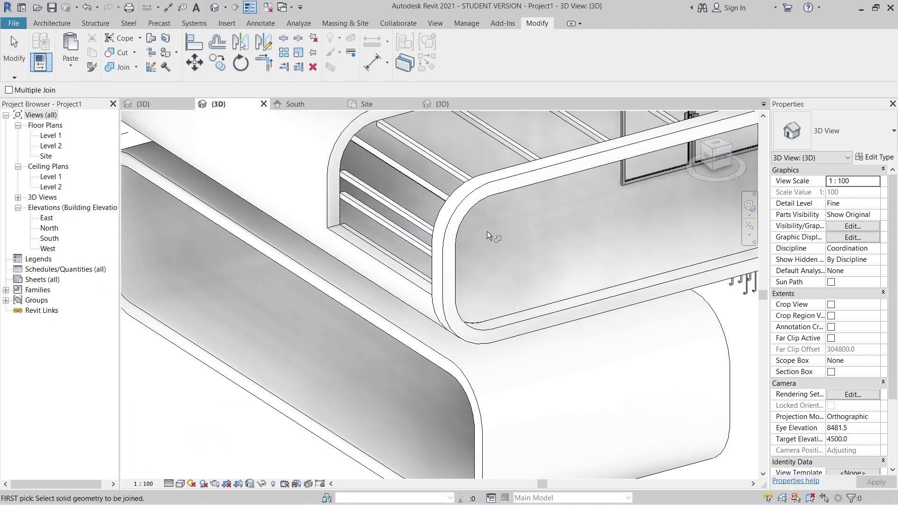
left_click(509, 311)
left_click(513, 343)
scroll(556, 363, "down", 2)
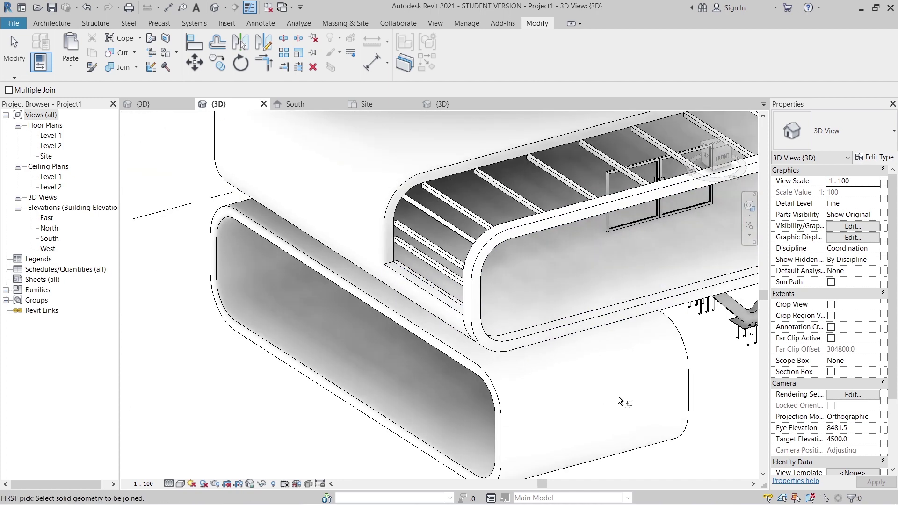
Join the front rounded frame with the adjoining lower shell at the lower corner above the V-shaped supports
middle_click_drag(621, 396, 563, 404, "shift")
left_click(670, 298)
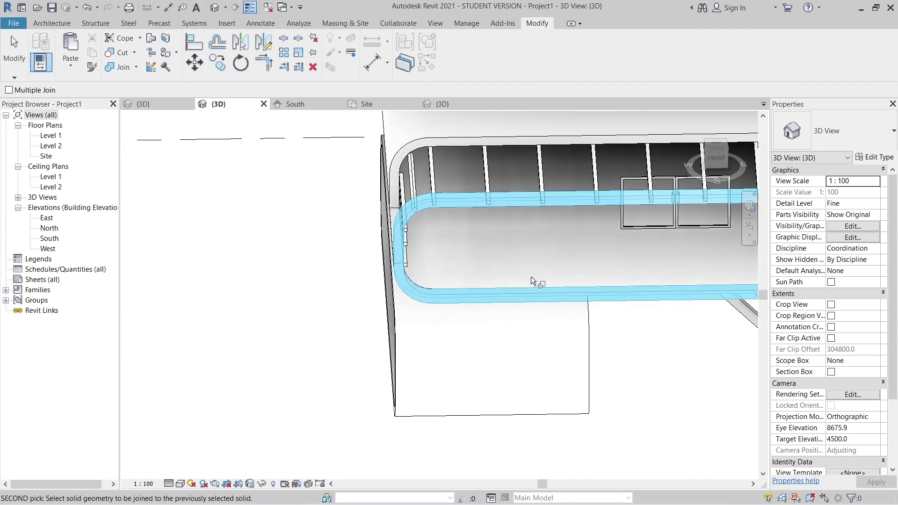
middle_click_drag(405, 239, 304, 349, "shift")
left_click(450, 325)
scroll(474, 356, "down", 2)
scroll(618, 360, "up", 3)
left_click(656, 332)
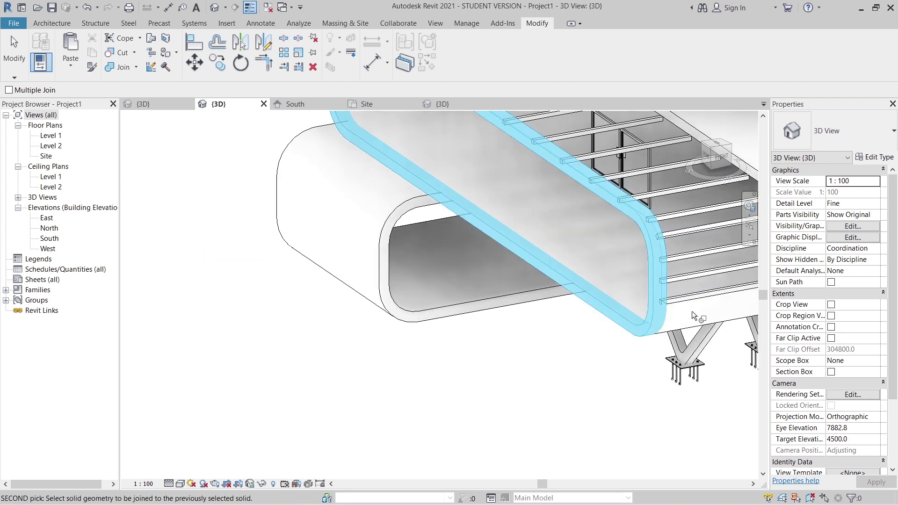
left_click(691, 305)
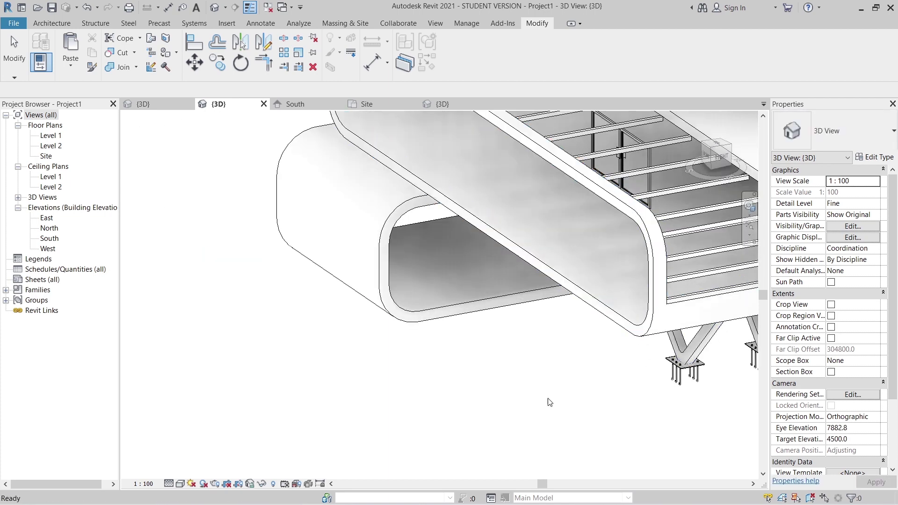
scroll(482, 372, "down", 4)
scroll(548, 373, "down", 2)
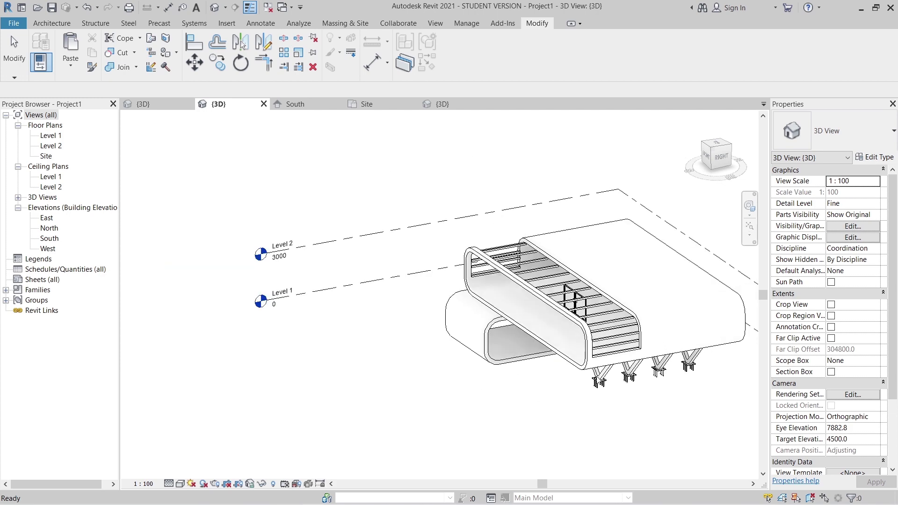
key("Escape")
Reveal all hidden elements in the 3D view and check the linking mass between the front frame and upper volume
middle_click_drag(533, 395, 466, 400, "shift")
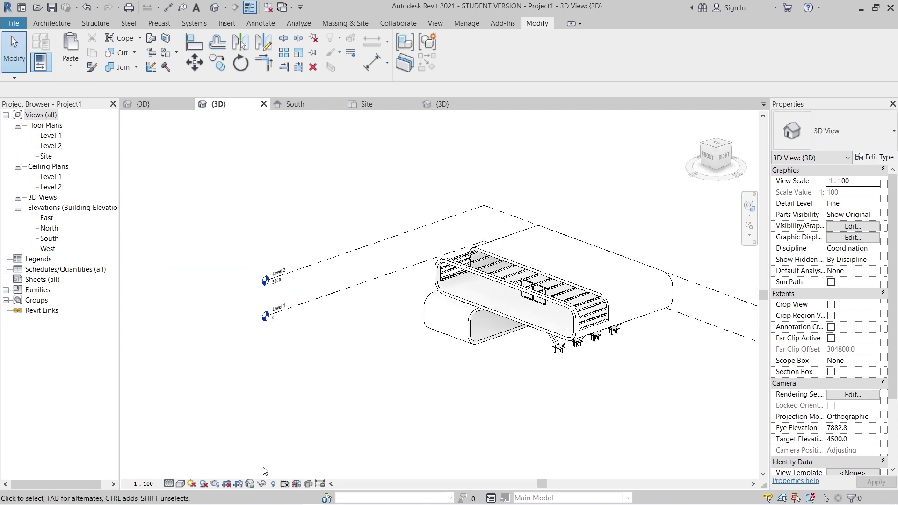
left_click(272, 485)
scroll(541, 257, "up", 2)
scroll(612, 298, "up", 3)
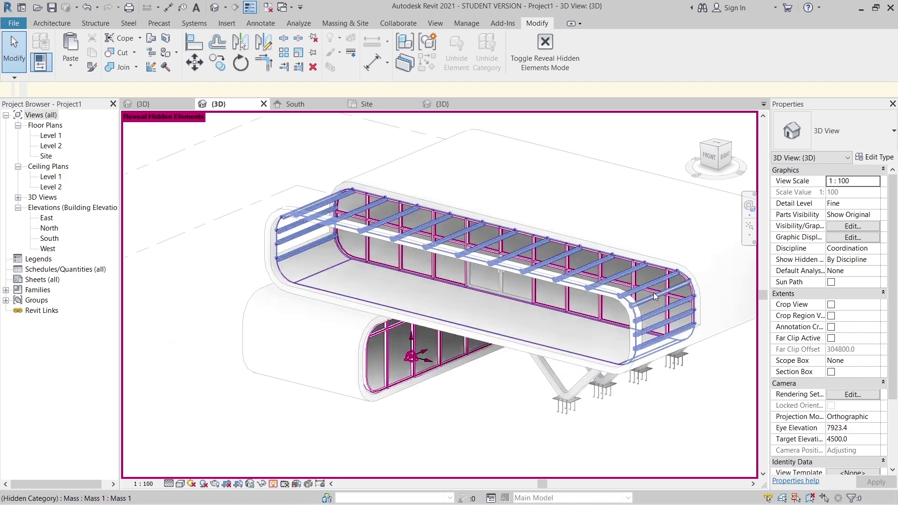
left_click(683, 278)
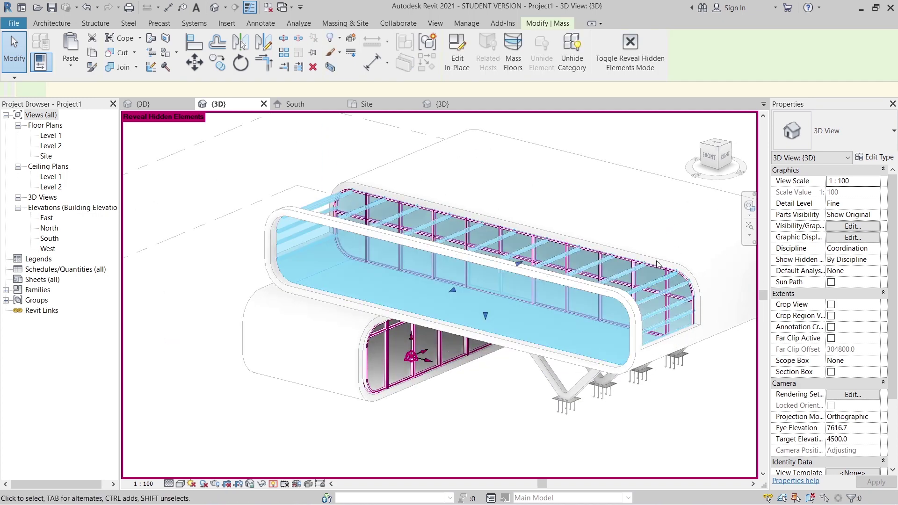
key("Escape")
scroll(575, 307, "up", 4)
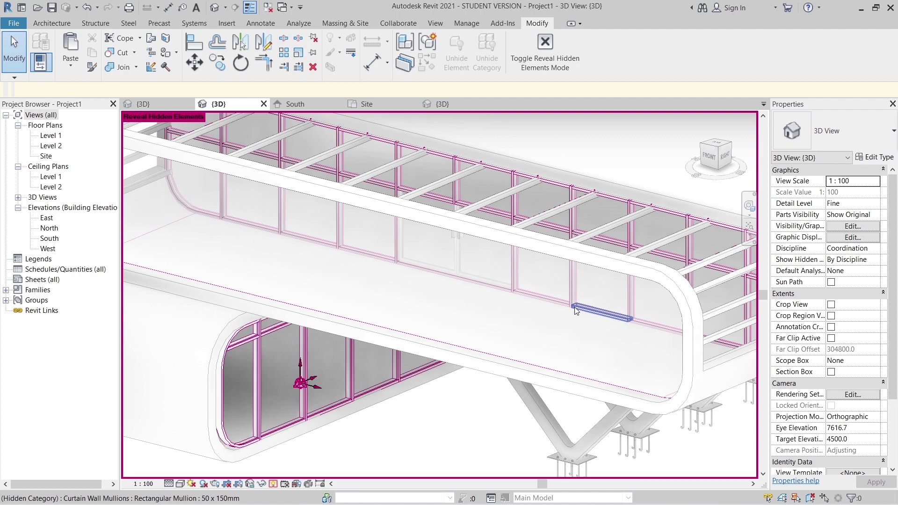
Select the hidden storefront curtain wall on the upper volume's face, unhide its category, and check the lower volume's curtain wall
key("Tab")
key("Tab")
key("Tab")
key("Tab")
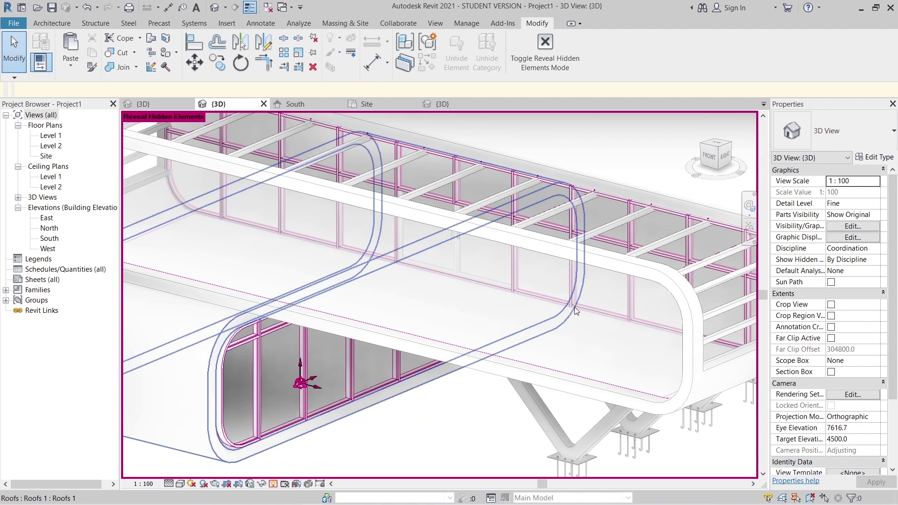
key("Tab")
key("Tab")
key("Tab")
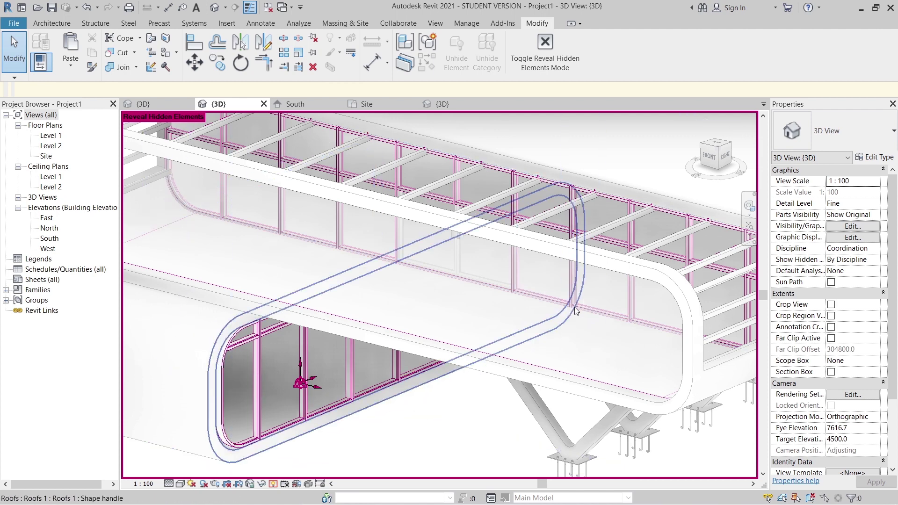
left_click(575, 311)
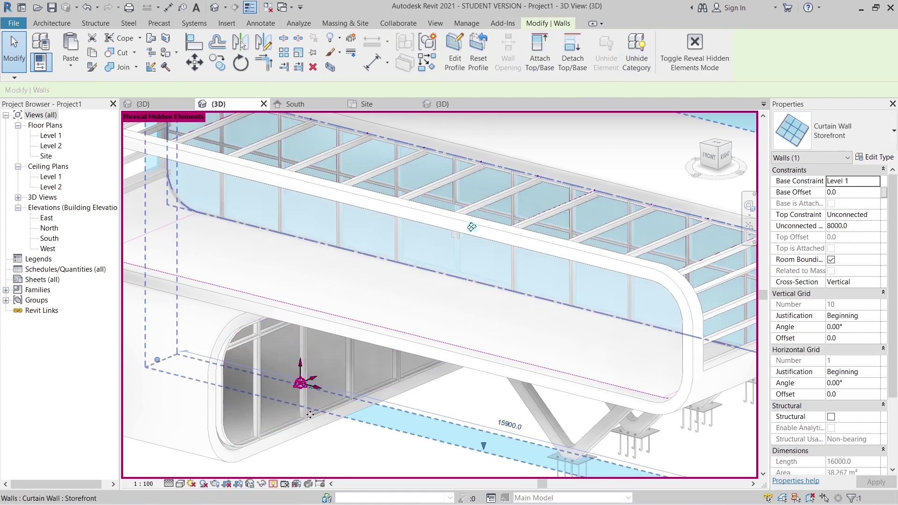
left_click(370, 353)
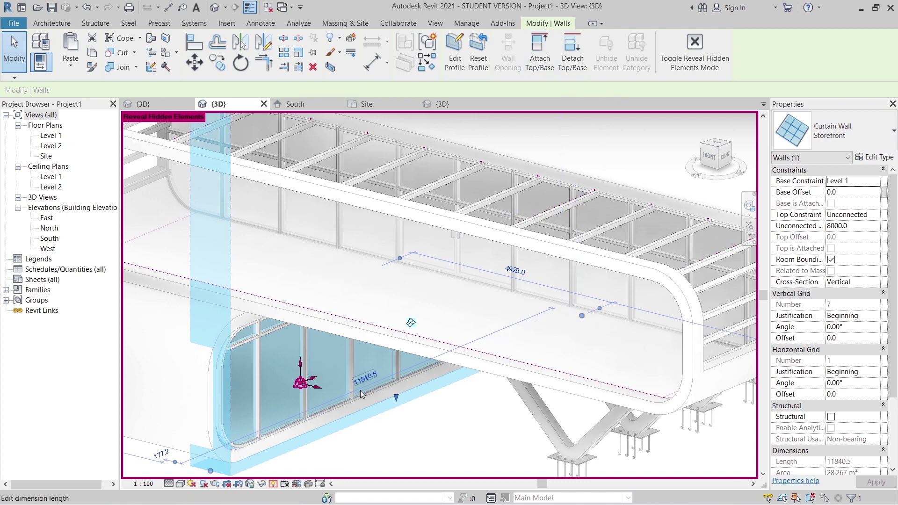
Deselect the curtain wall, inspect the model from the front, and leave the reveal-hidden-elements mode
scroll(359, 427, "down", 1)
middle_click_drag(366, 425, 370, 417)
key("Escape")
scroll(364, 430, "down", 2)
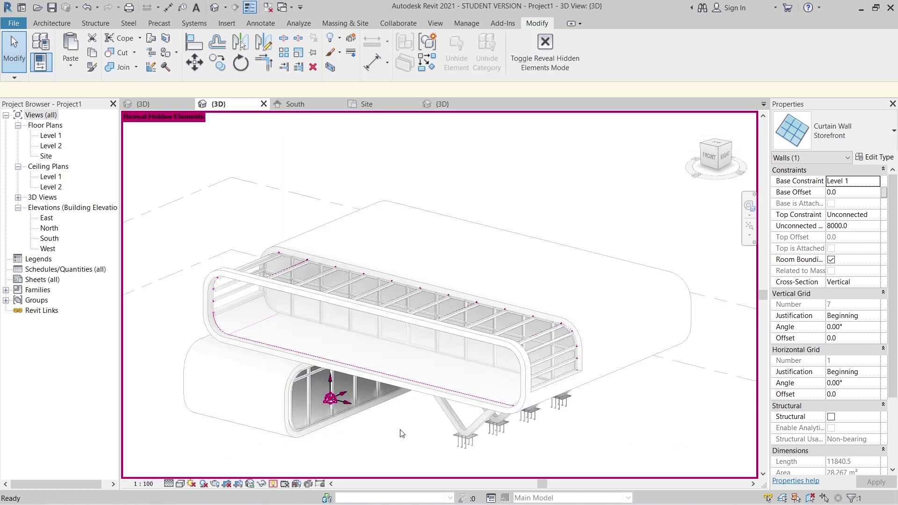
middle_click_drag(530, 409, 488, 417, "shift")
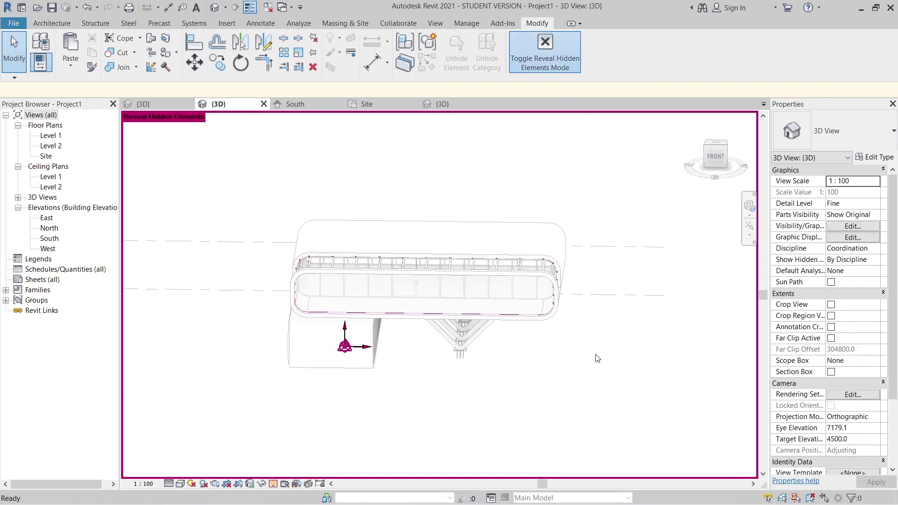
scroll(478, 406, "up", 2)
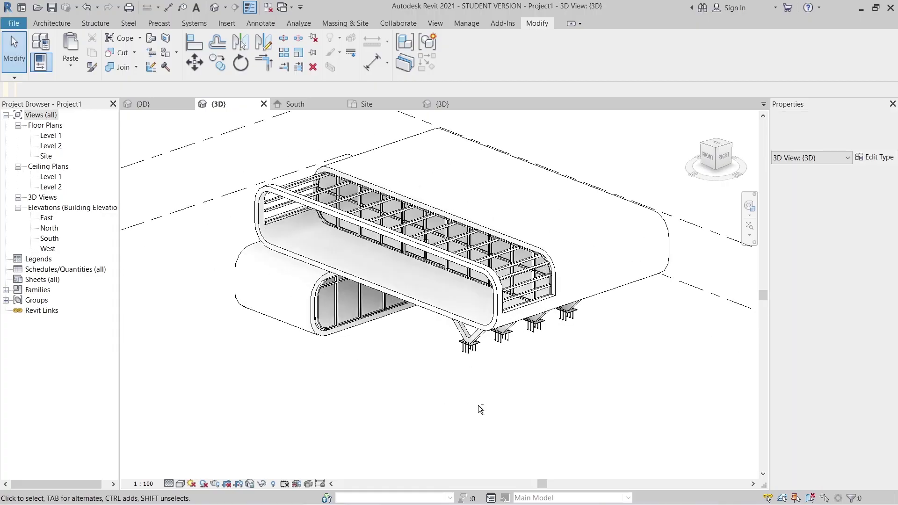